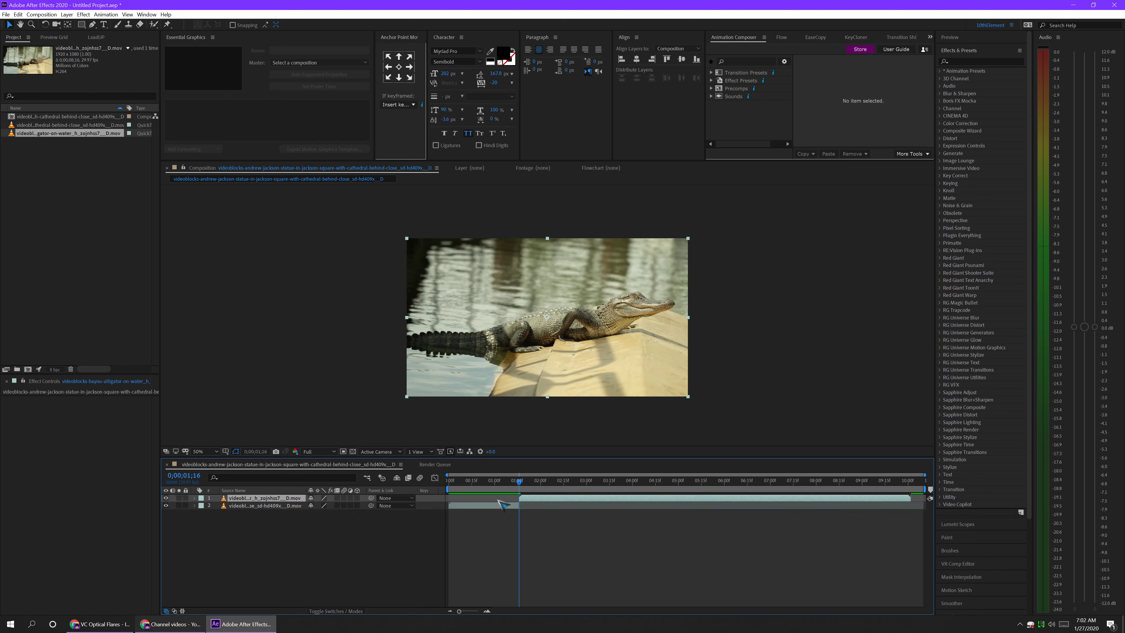
- Trim the composition so it ends at 0;00;03;04
key("space")
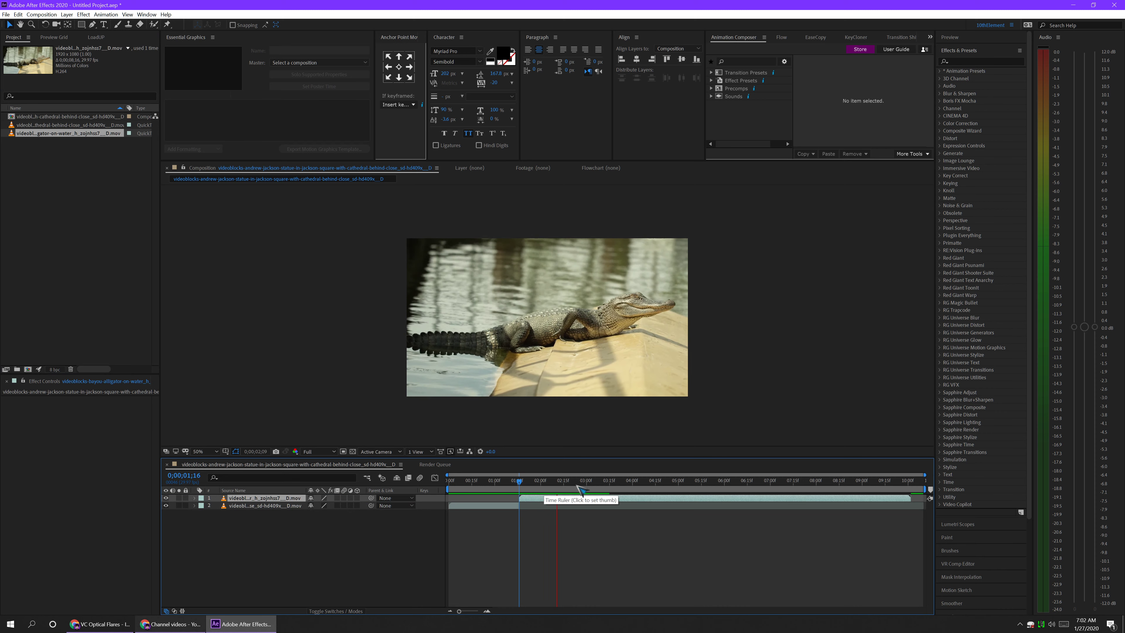
left_click(592, 489)
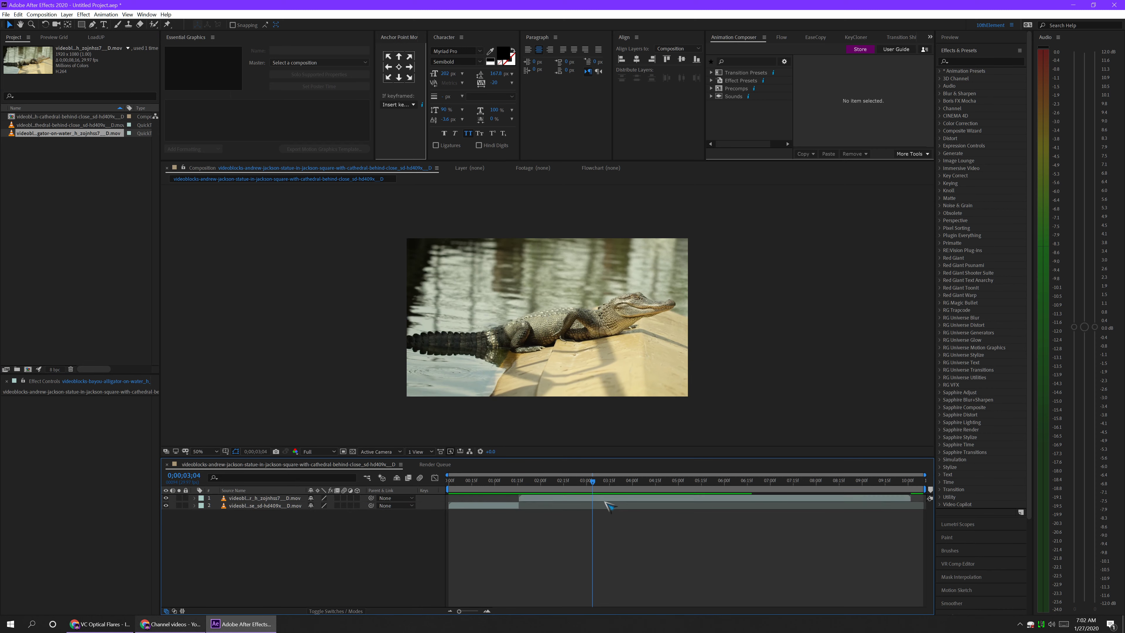
left_click(603, 505)
left_click(604, 500)
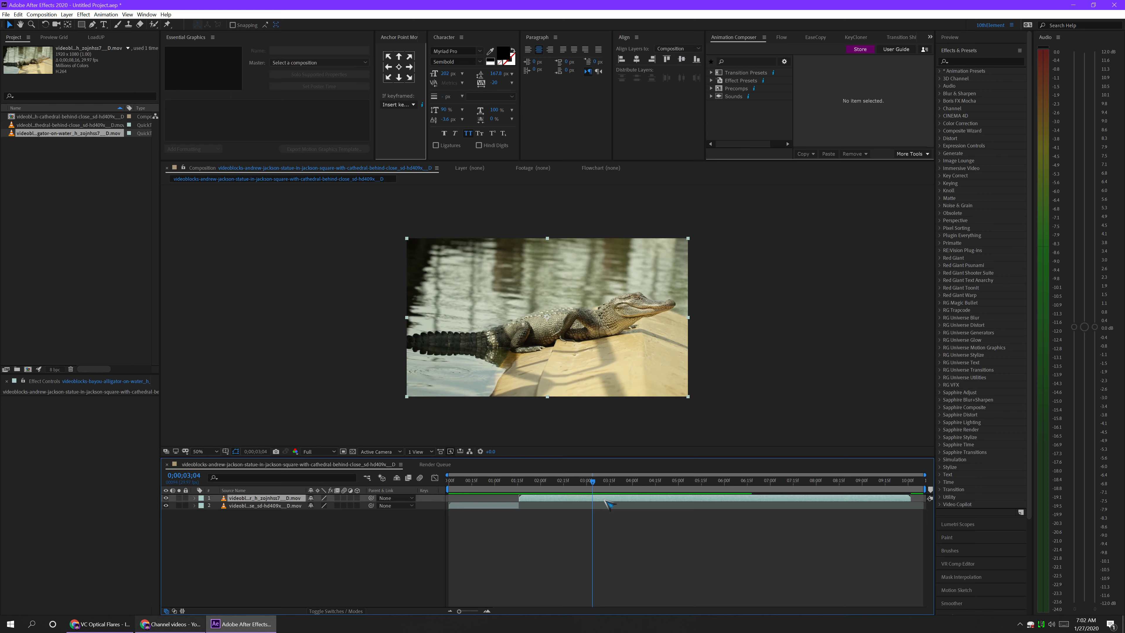
right_click(588, 490)
left_click(603, 513)
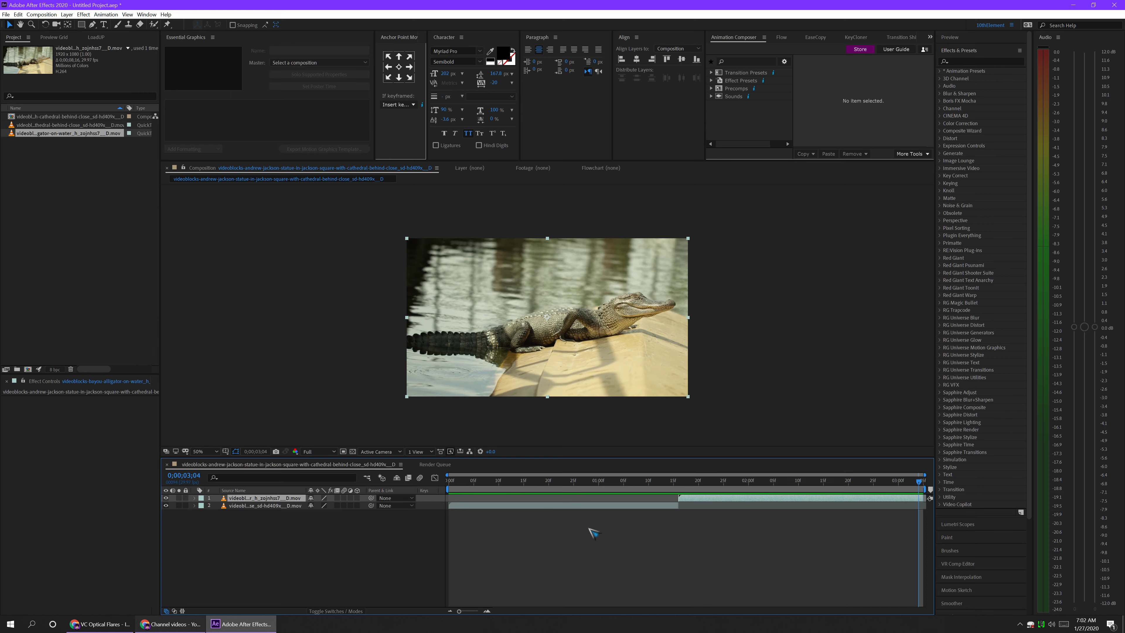
- Play the trimmed composition from its start to check the cut between the statue and alligator clips
key("Home")
left_click(601, 544)
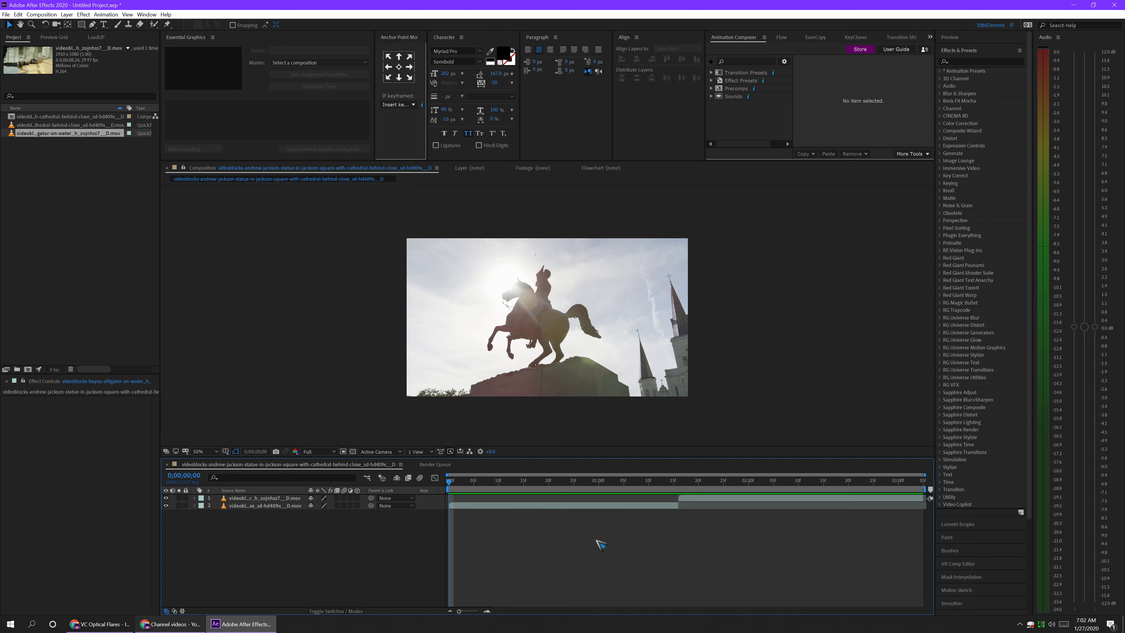
key("space")
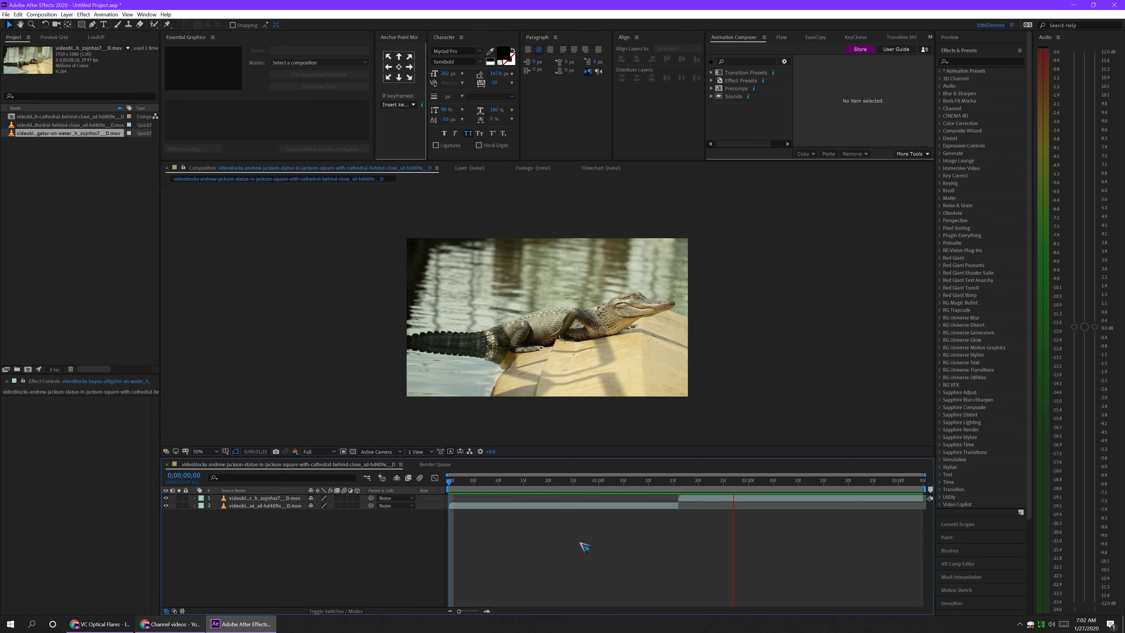
key("space")
- Create a black 1920 × 1080 px solid layer above the two clips
right_click(408, 544)
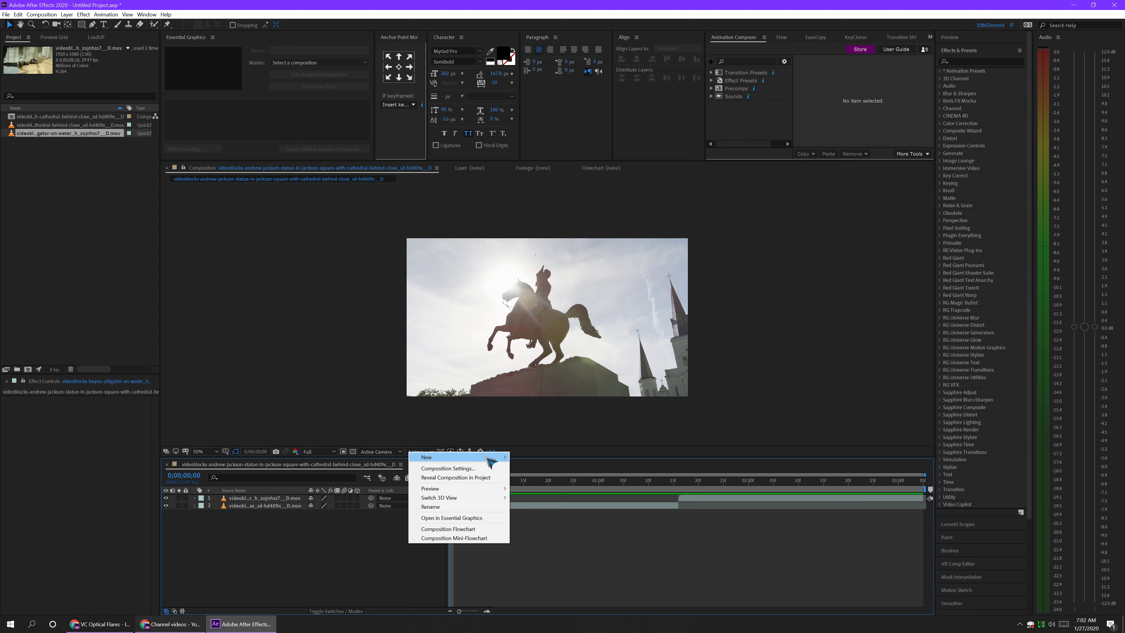
mouse_move(498, 458)
left_click(540, 475)
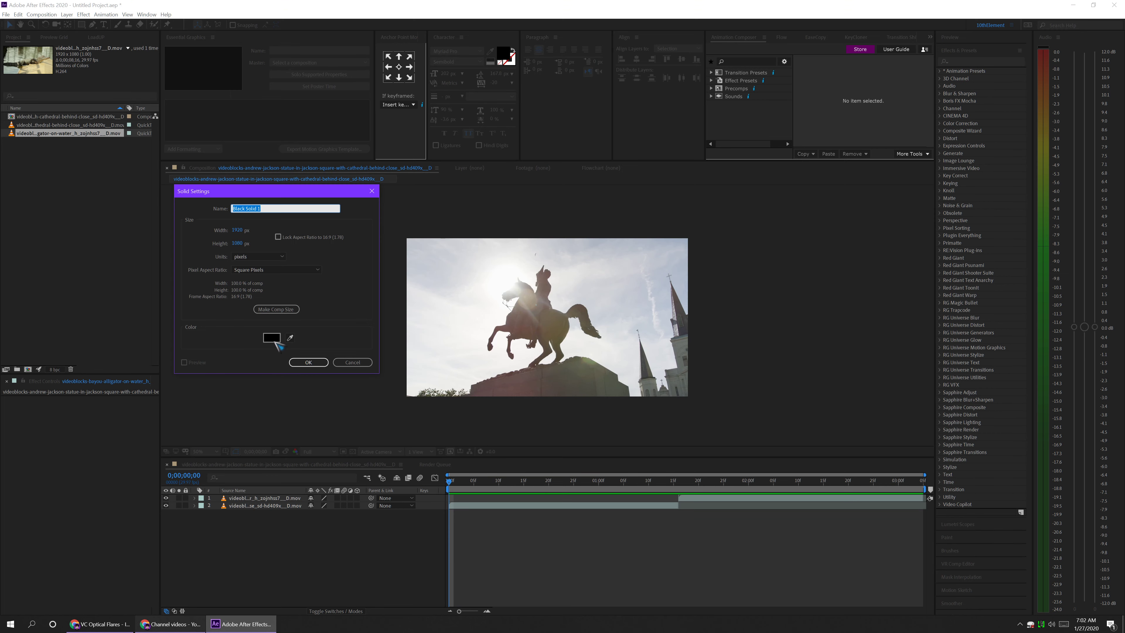
left_click(271, 338)
left_click(345, 329)
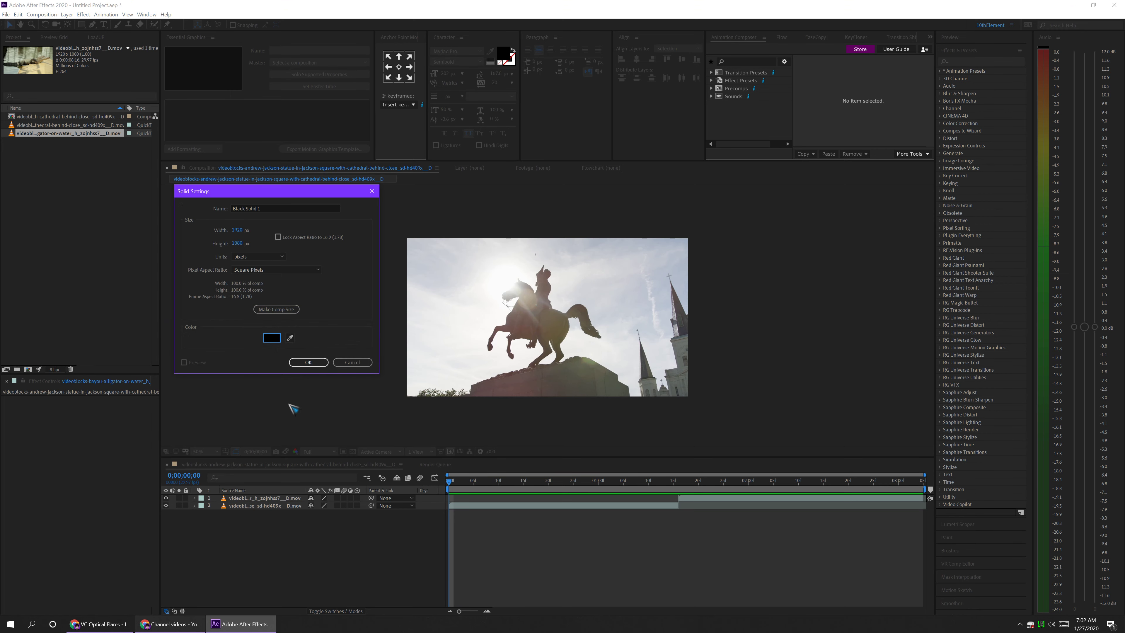
left_click(308, 362)
- Trim the start of the black solid to 0;00;01;06, ten frames before the cut between the clips
left_click(683, 482)
scroll(688, 486, "up", 5)
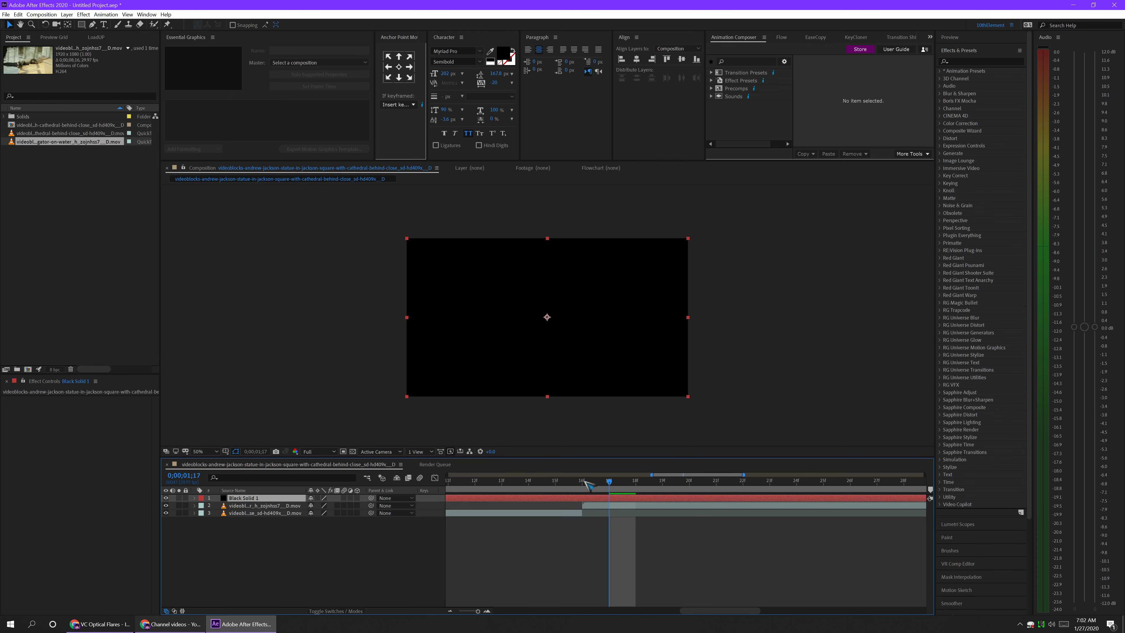
mouse_move(596, 487)
left_mouse_down()
mouse_move(556, 490)
mouse_move(594, 500)
left_mouse_up()
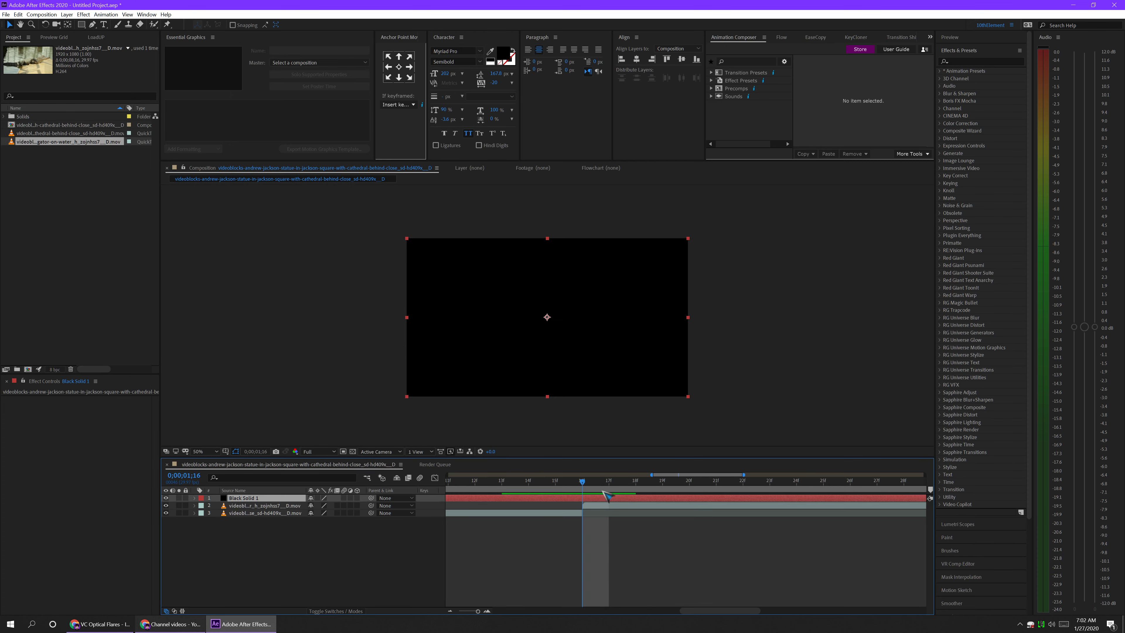
key("shift+Page_Up")
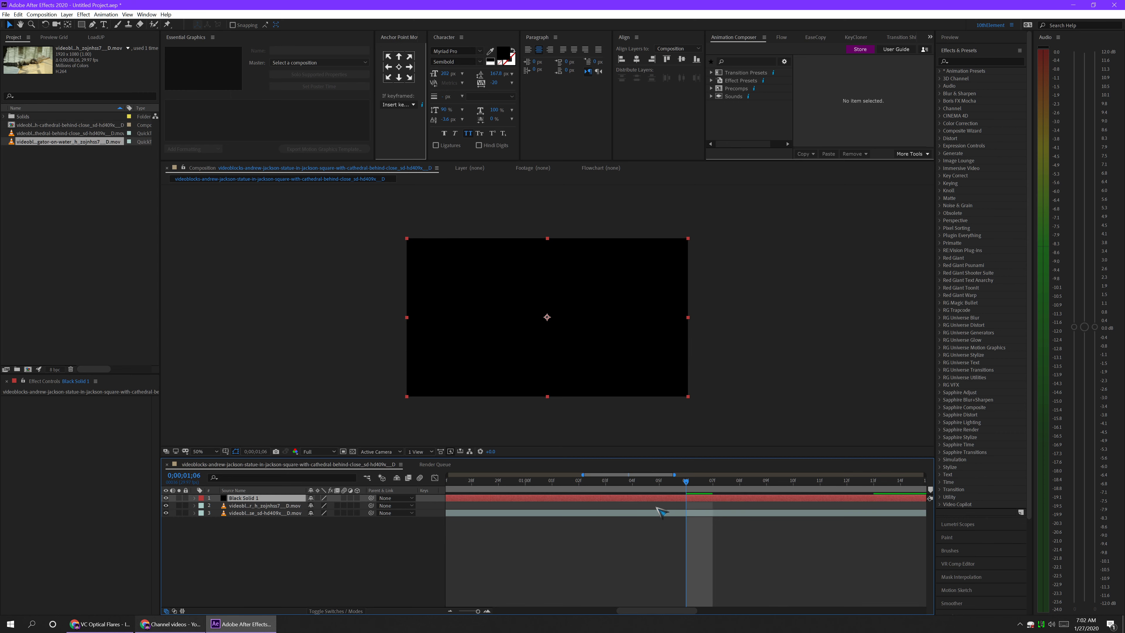
key("alt+bracketleft")
scroll(580, 527, "down", 5)
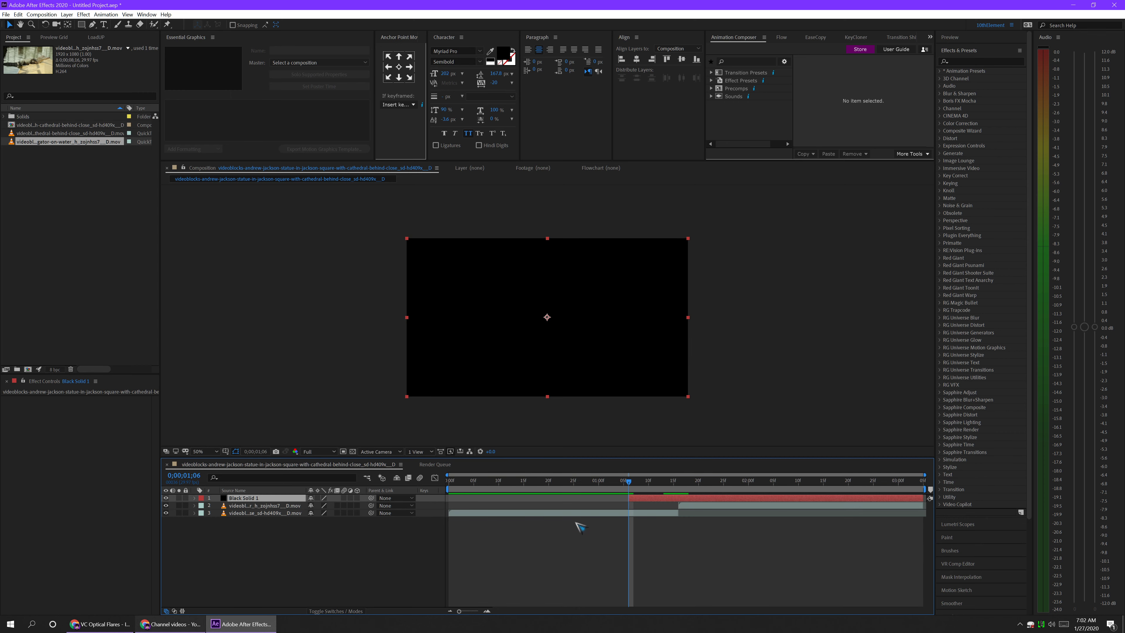
- Cut the black solid off at 0;00;01;26, ten frames after the cut between the clips
key("shift+Page_Down")
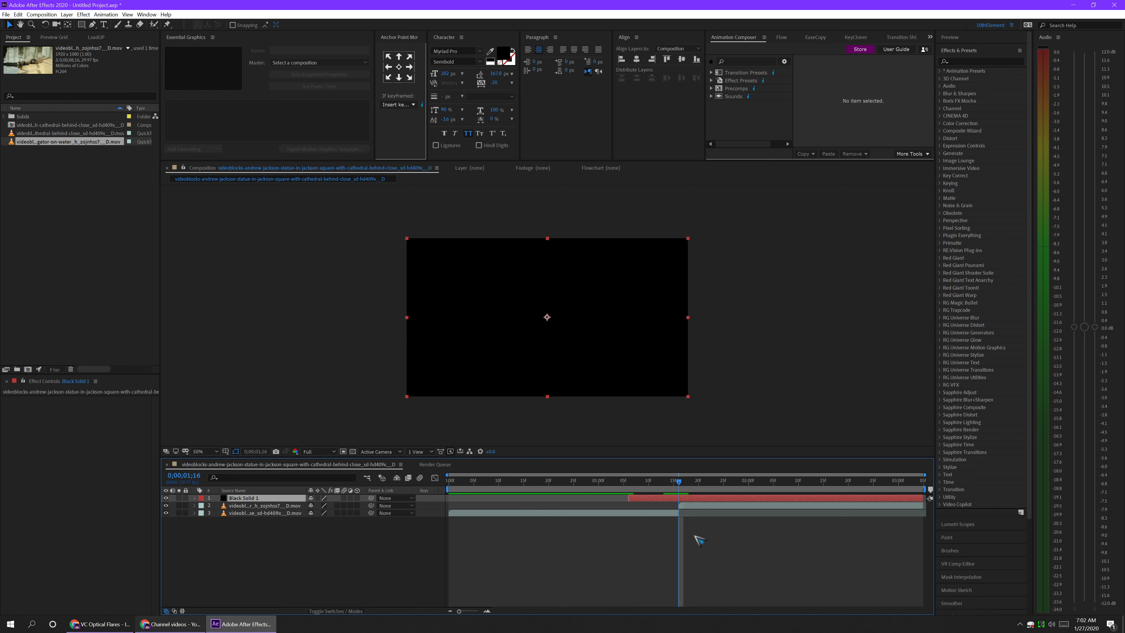
key("shift+Page_Down")
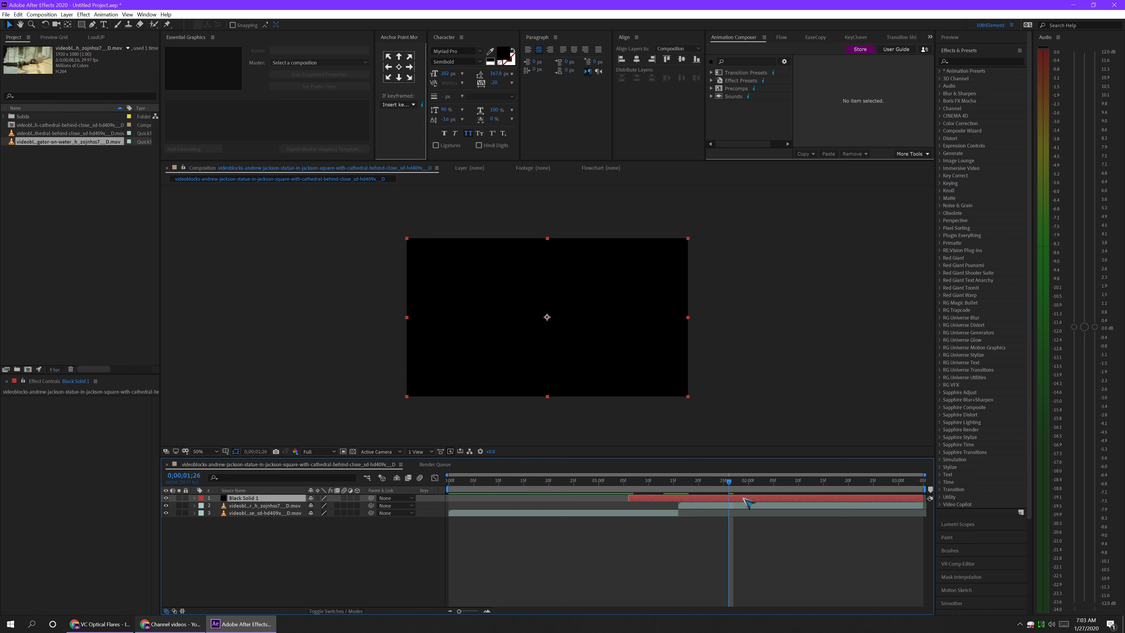
key("alt+bracketright")
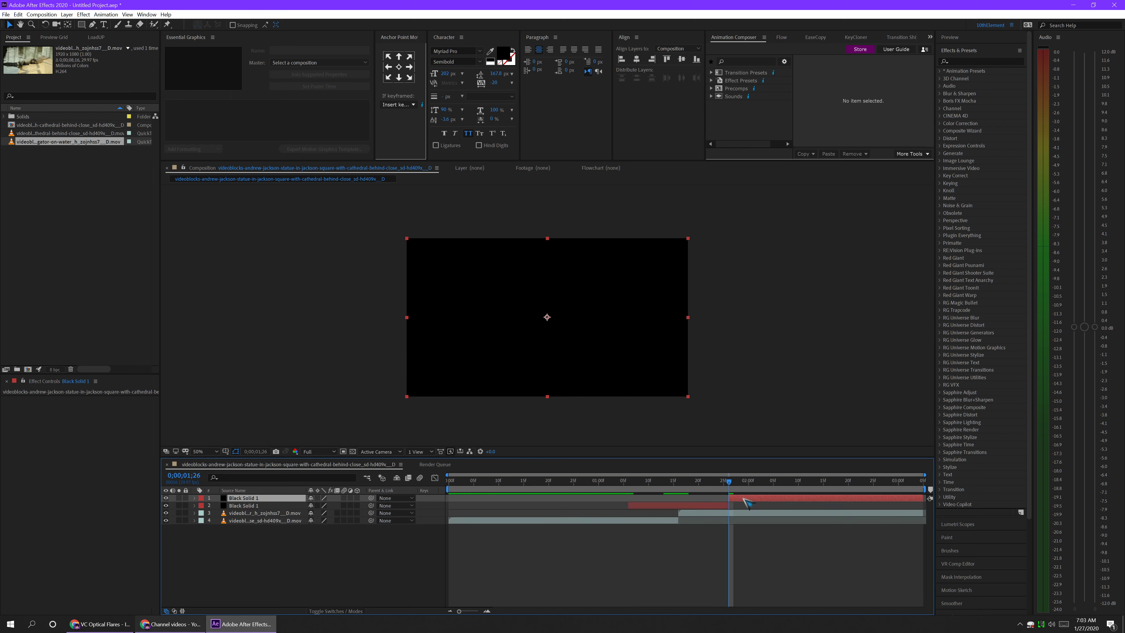
key("F2")
- Set the black solid's blending mode to Linear Dodge, with the current time at the clip cut, 0;00;01;16
key("shift+Page_Up")
left_click(689, 498)
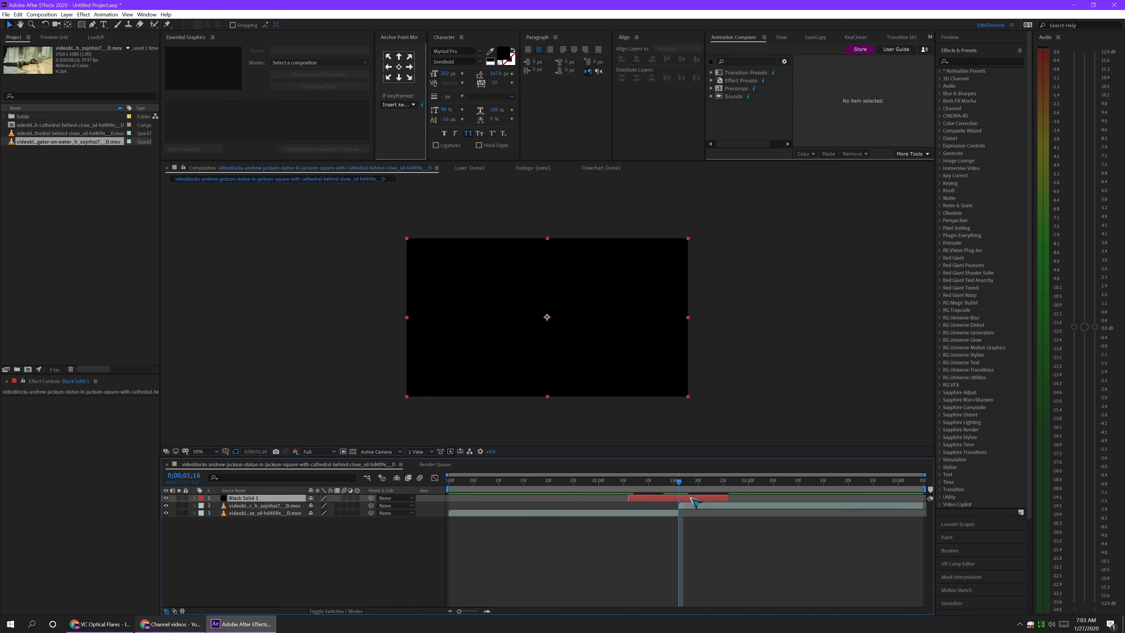
key("equal")
key("equal")
key("minus")
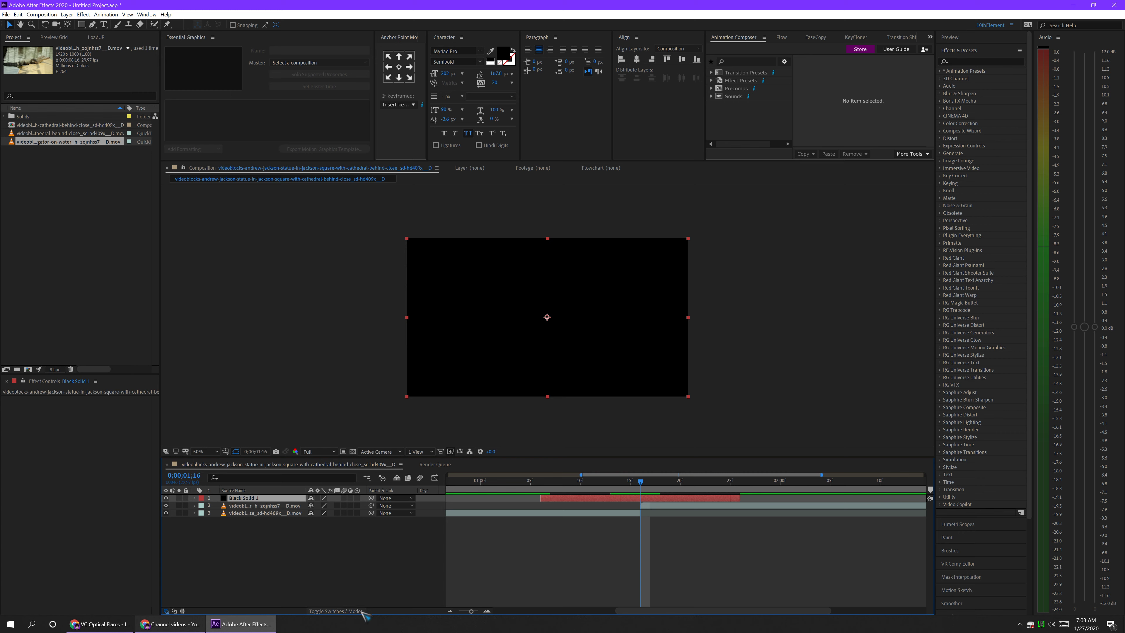
left_click(333, 610)
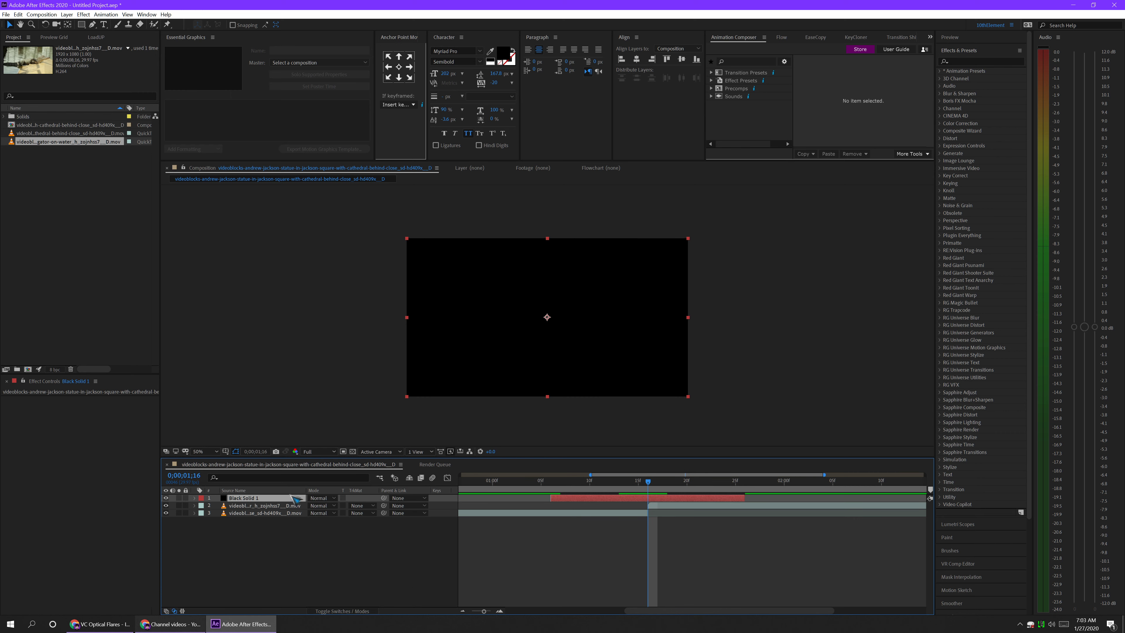
left_click(323, 498)
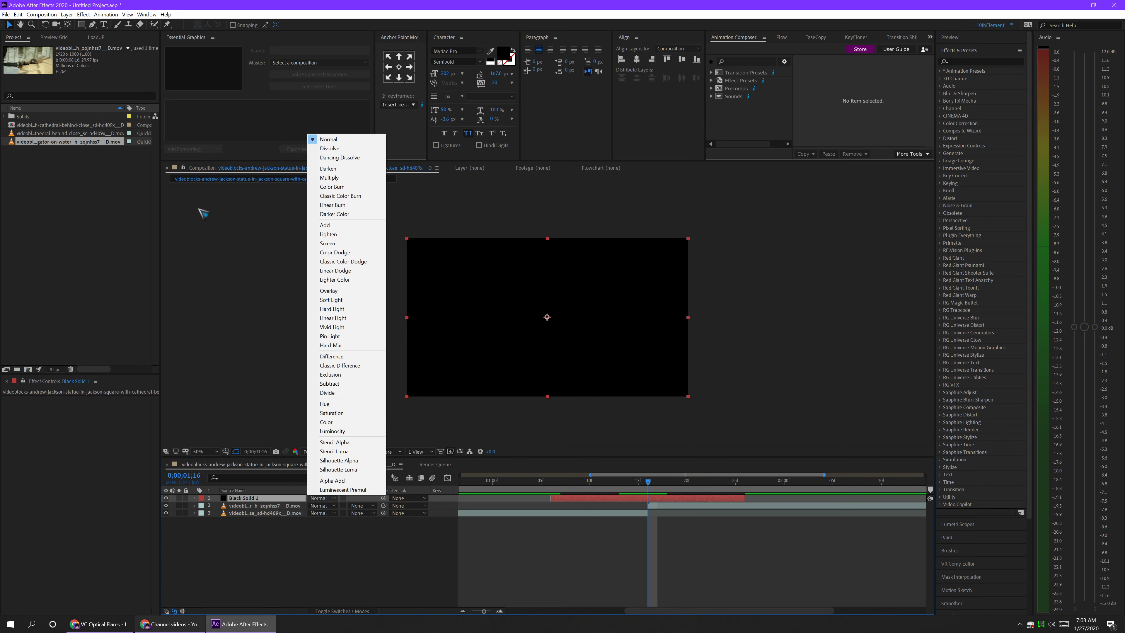
left_click(335, 270)
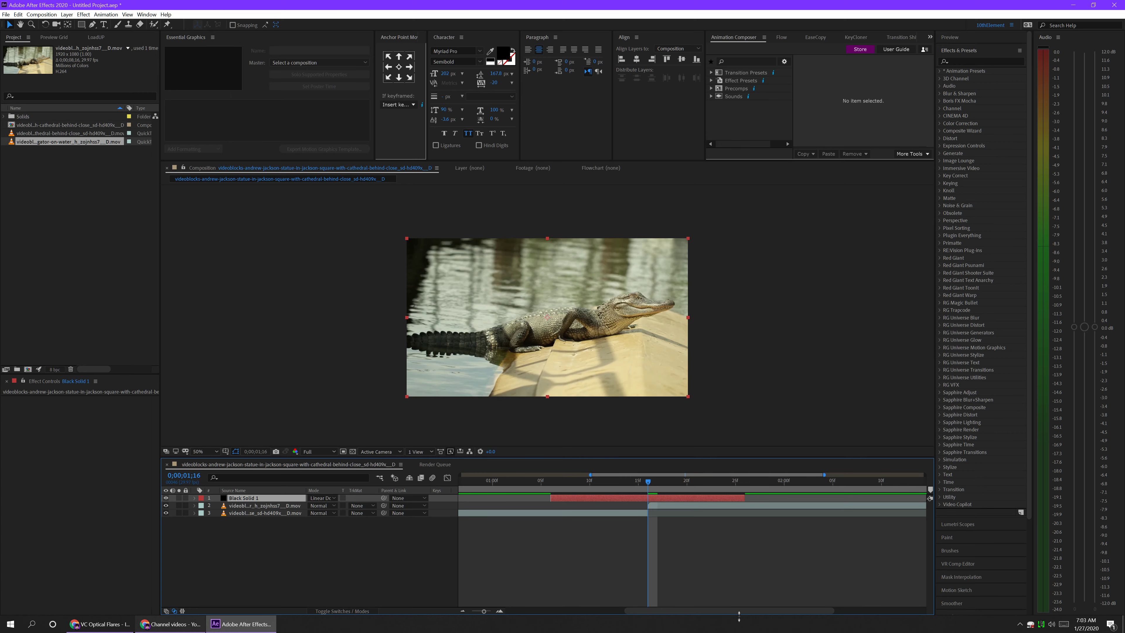
- Find the Lens Flare effect with the search term "lens" and apply it to the black solid
left_click(960, 60)
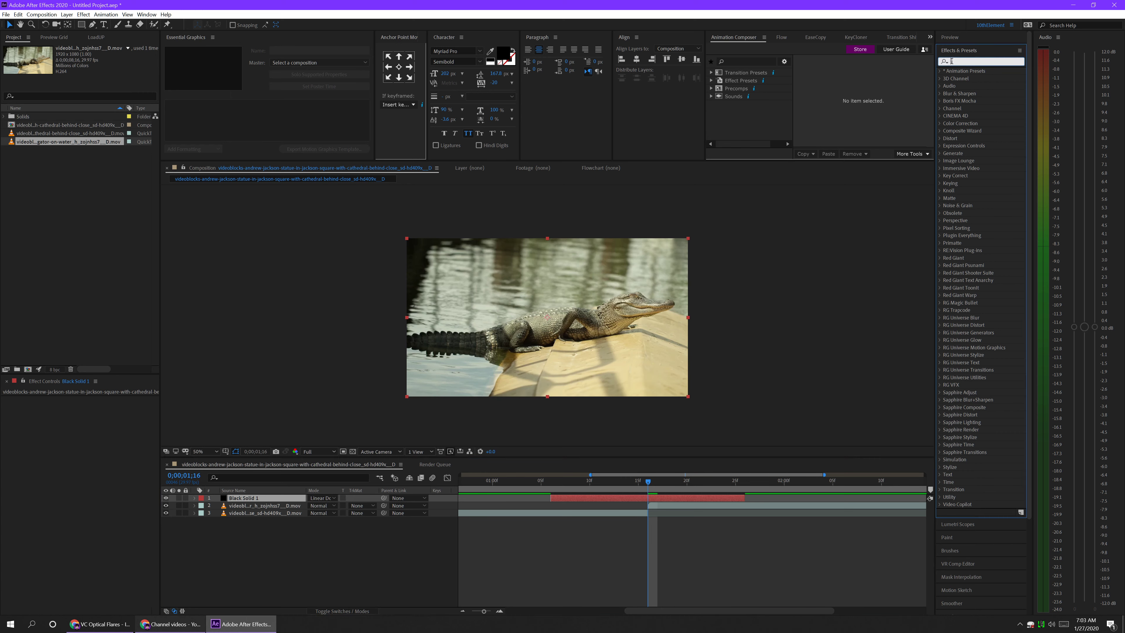
type("lens")
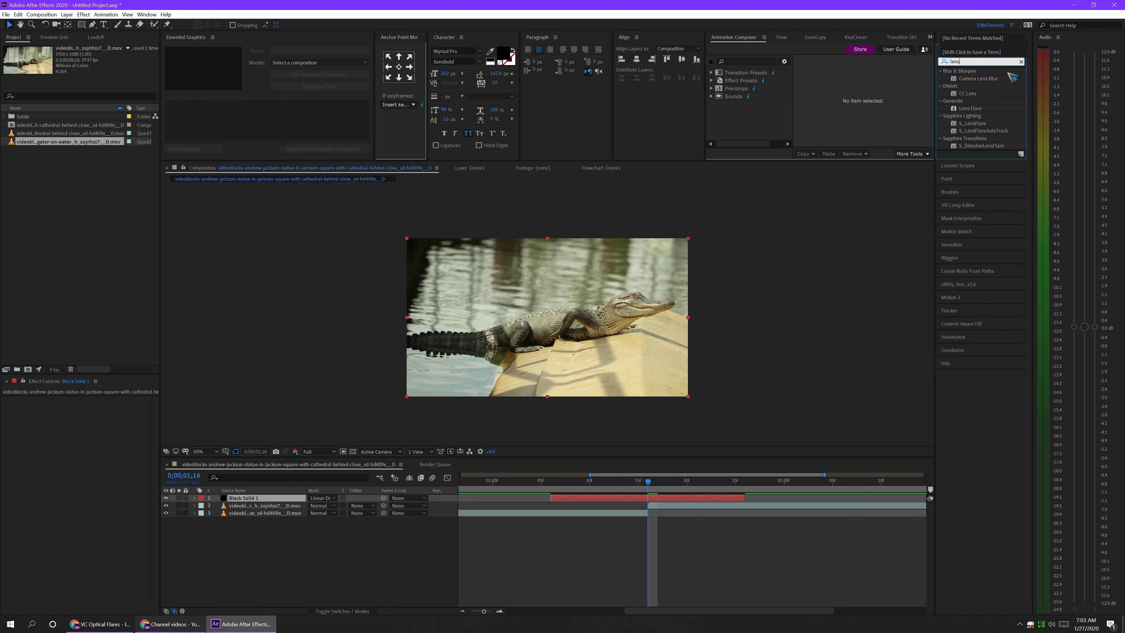
left_click(970, 109)
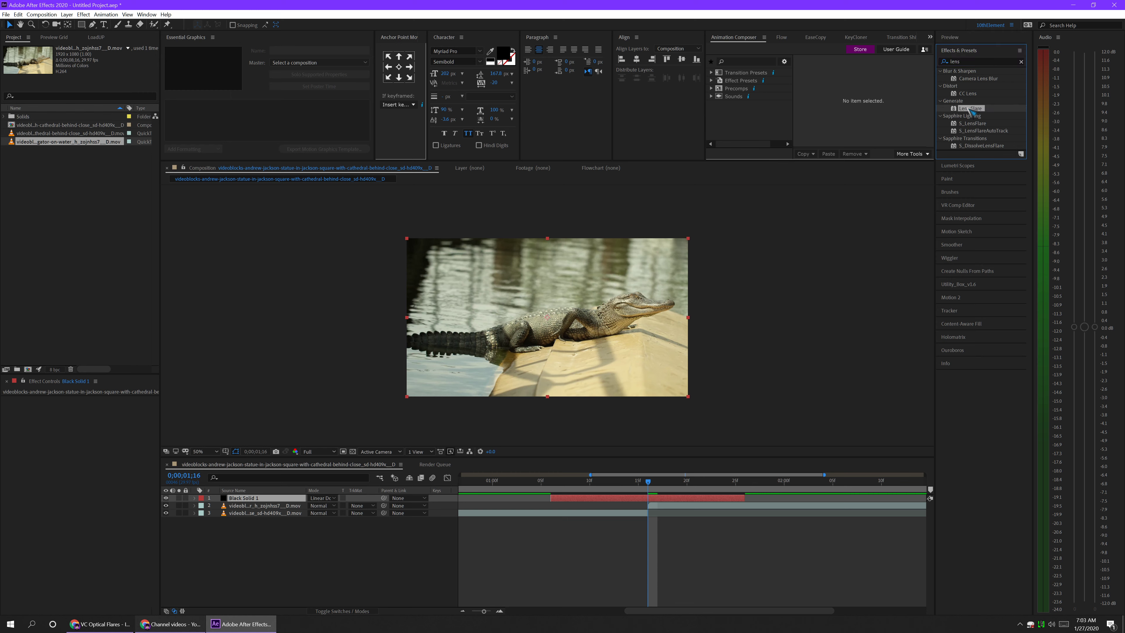
left_click_drag(965, 108, 653, 500)
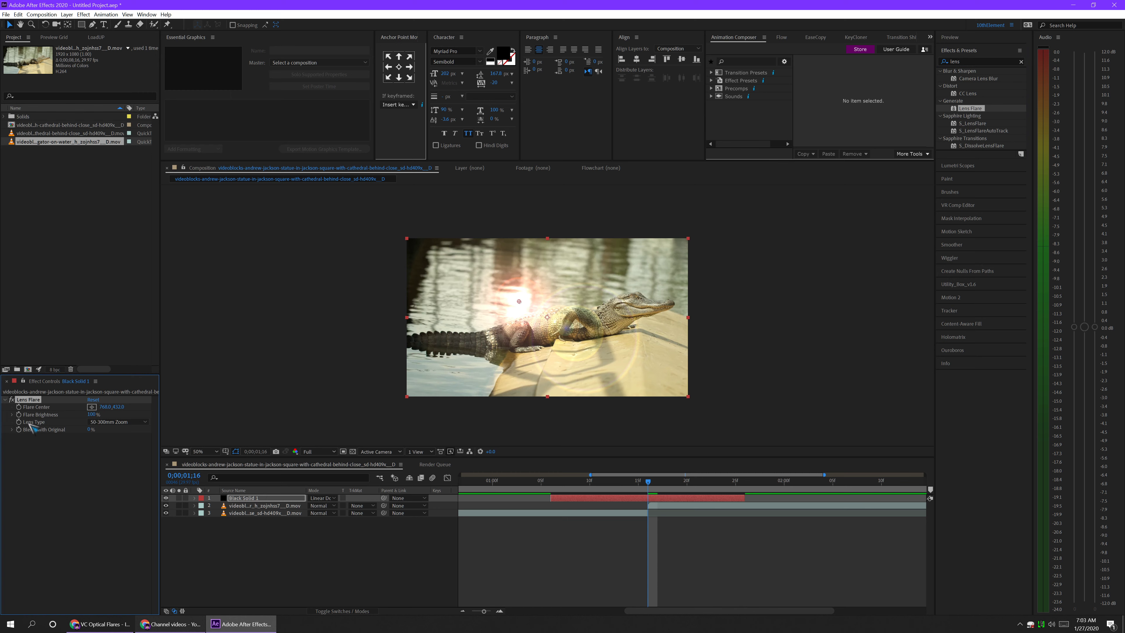
- Add Flare Center and Flare Brightness keyframes at 0;00;01;16 and reveal them under the black solid
left_click(18, 414)
left_click(18, 407)
key("u")
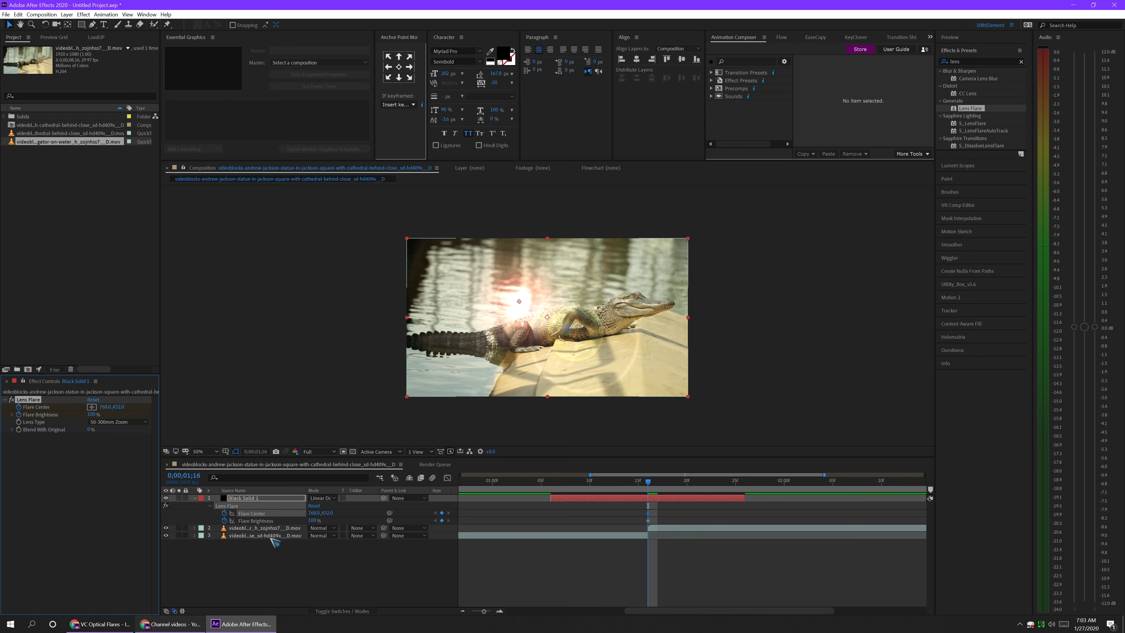
left_click_drag(658, 513, 637, 528)
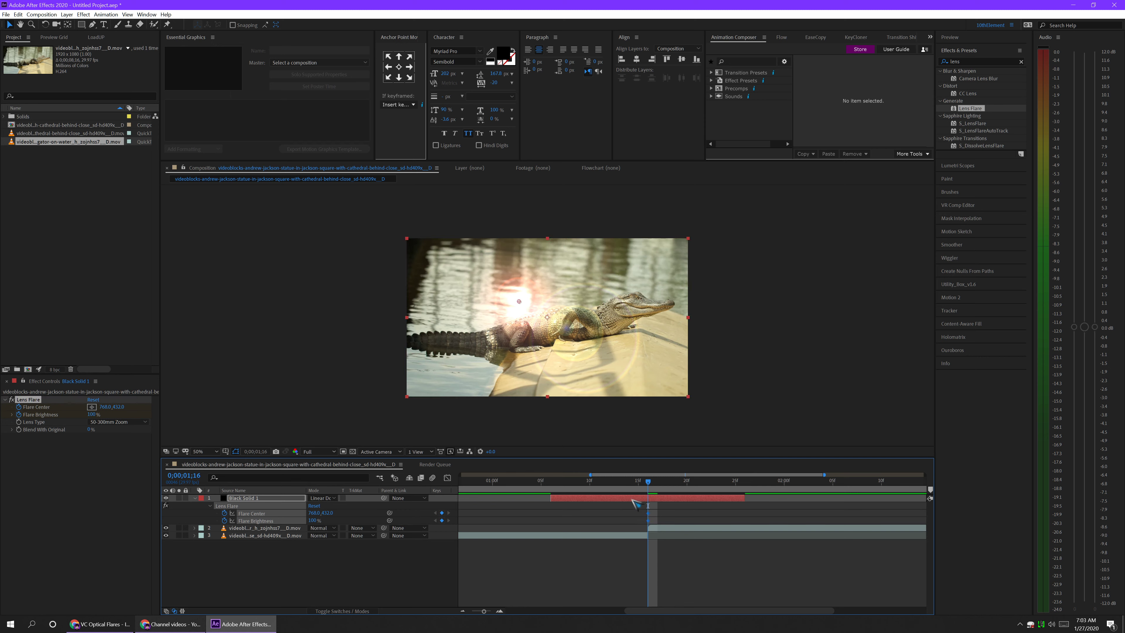
- Keyframe Flare Center at about 2200, 116 beyond the frame's right edge at 0;00;01;16 and at about 542, 320 at 0;00;01;15
left_click_drag(521, 302, 729, 255)
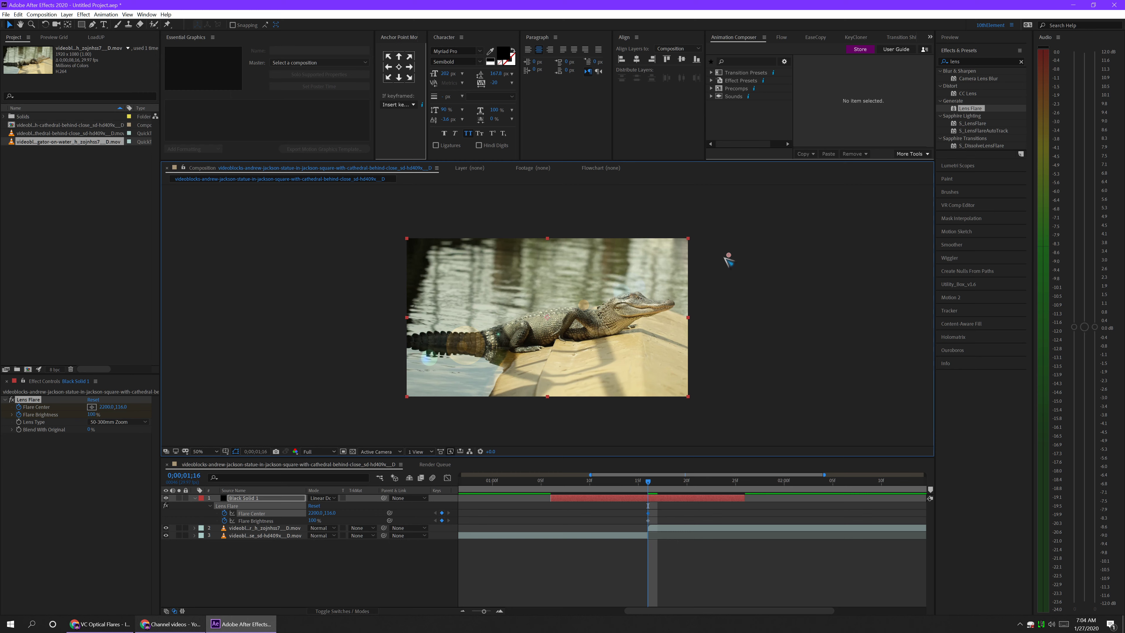
key("Page_Up")
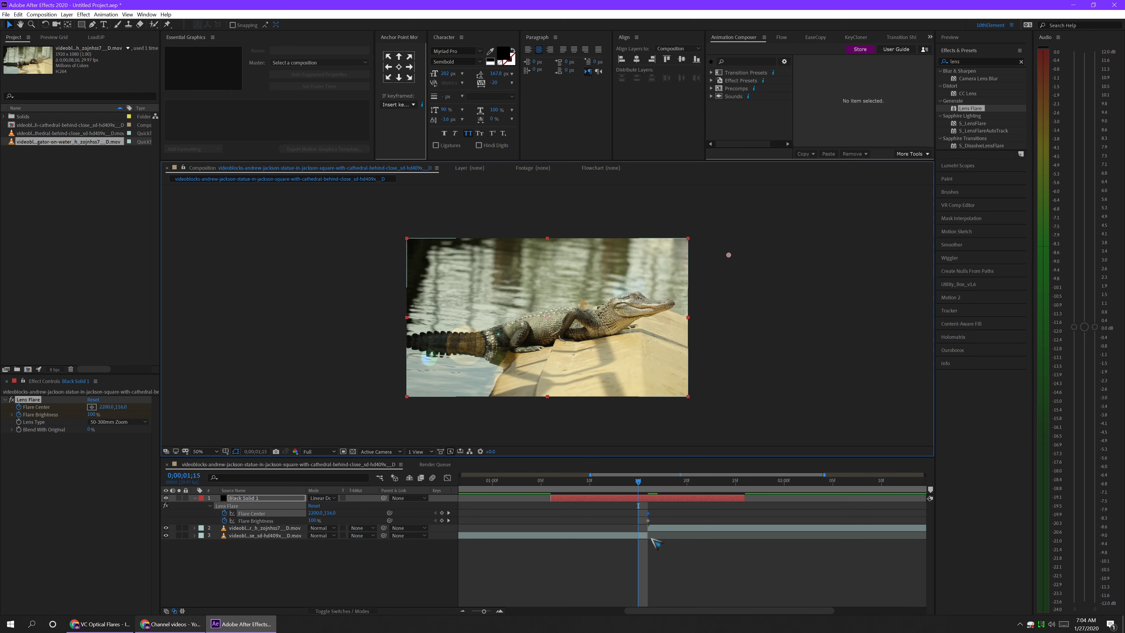
left_click_drag(729, 256, 485, 285)
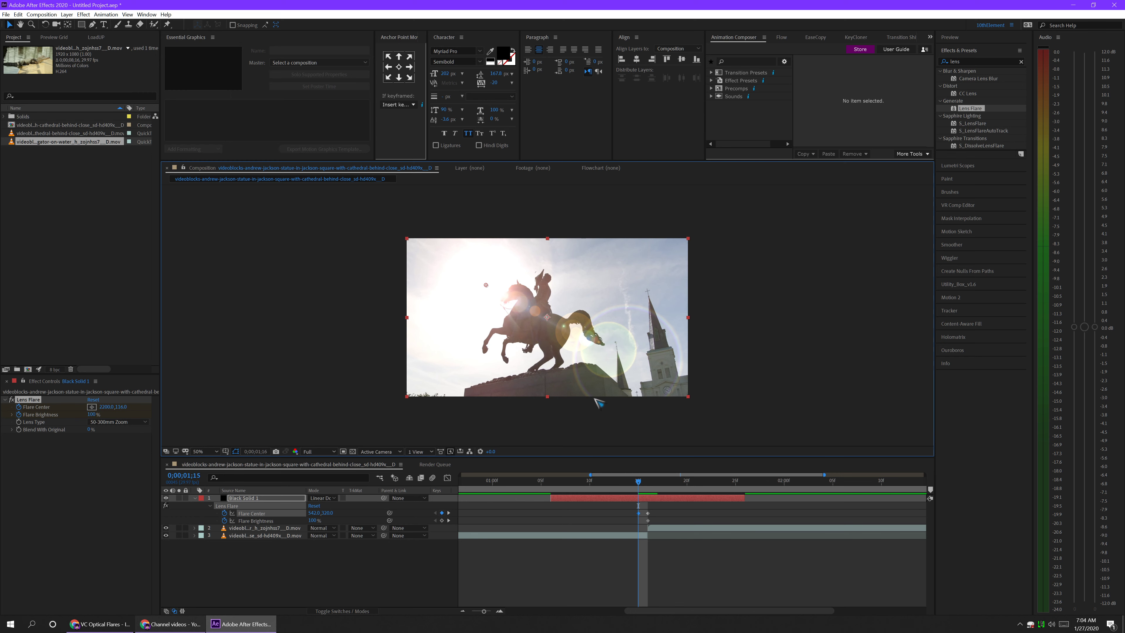
- At 0;00;01;16, set the Lens Type to 105mm Prime and raise the Flare Brightness keyframe to about 242%
key("Page_Down")
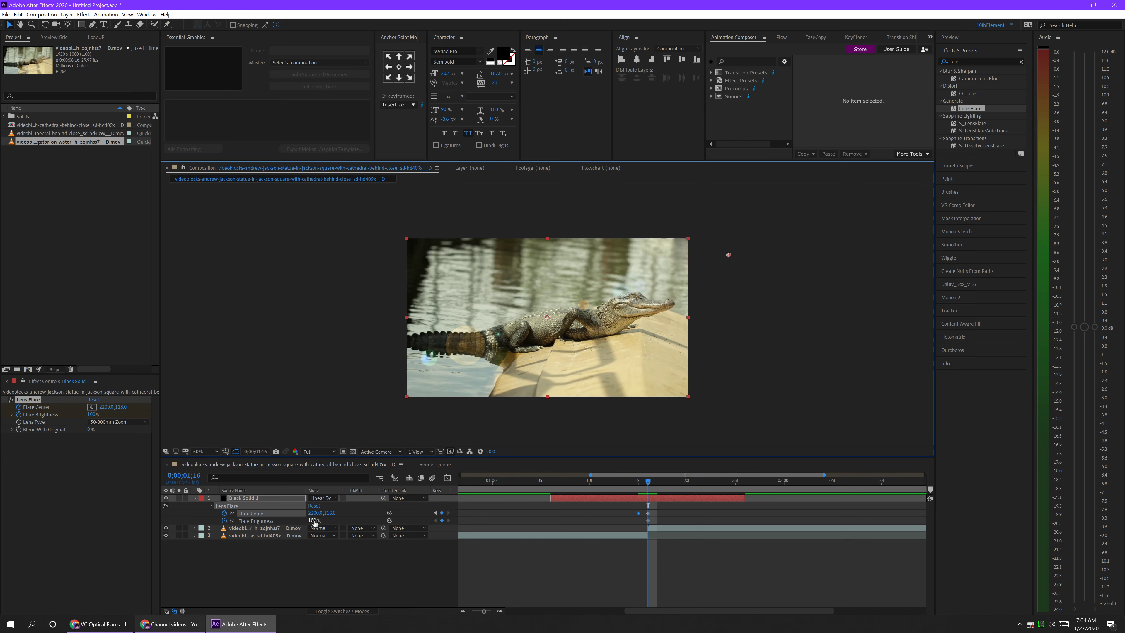
left_click_drag(314, 522, 457, 509)
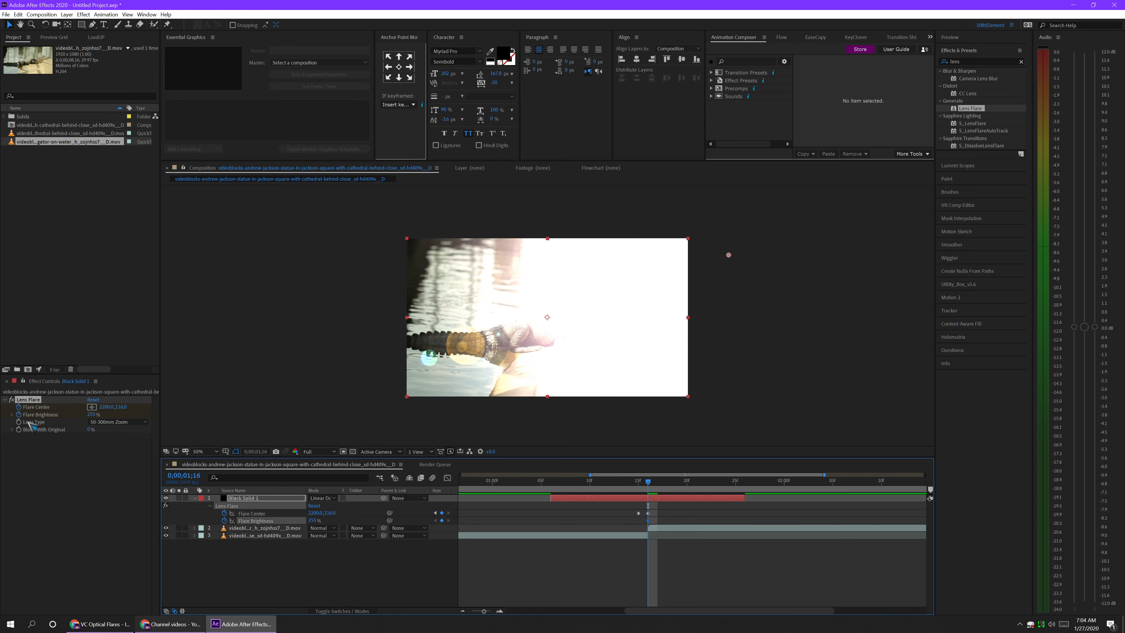
left_click(128, 422)
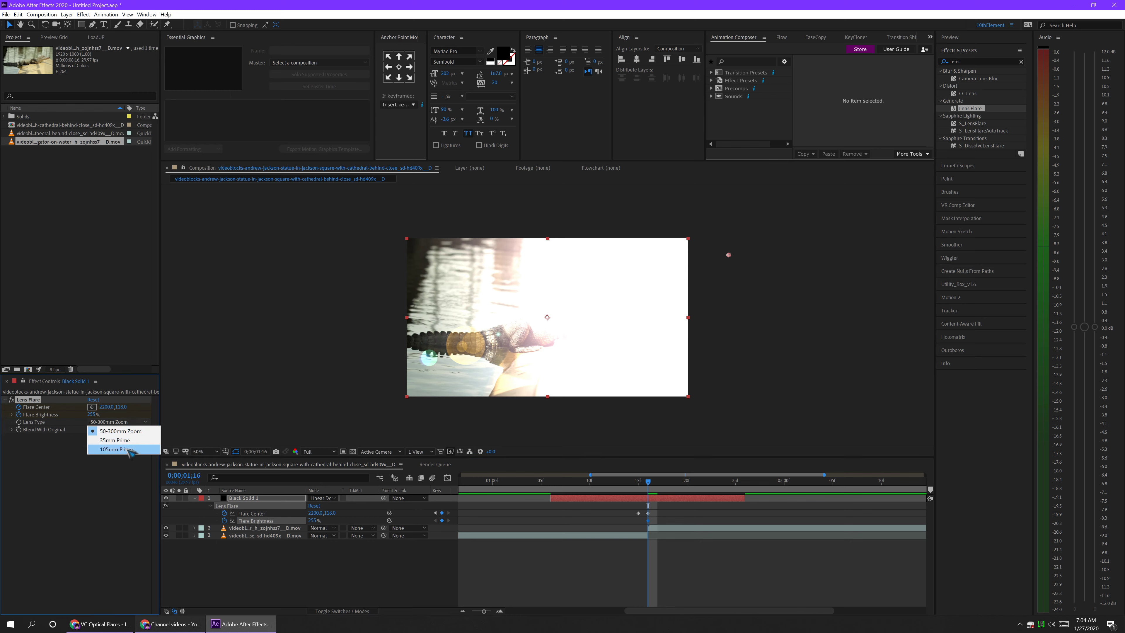
left_click(116, 449)
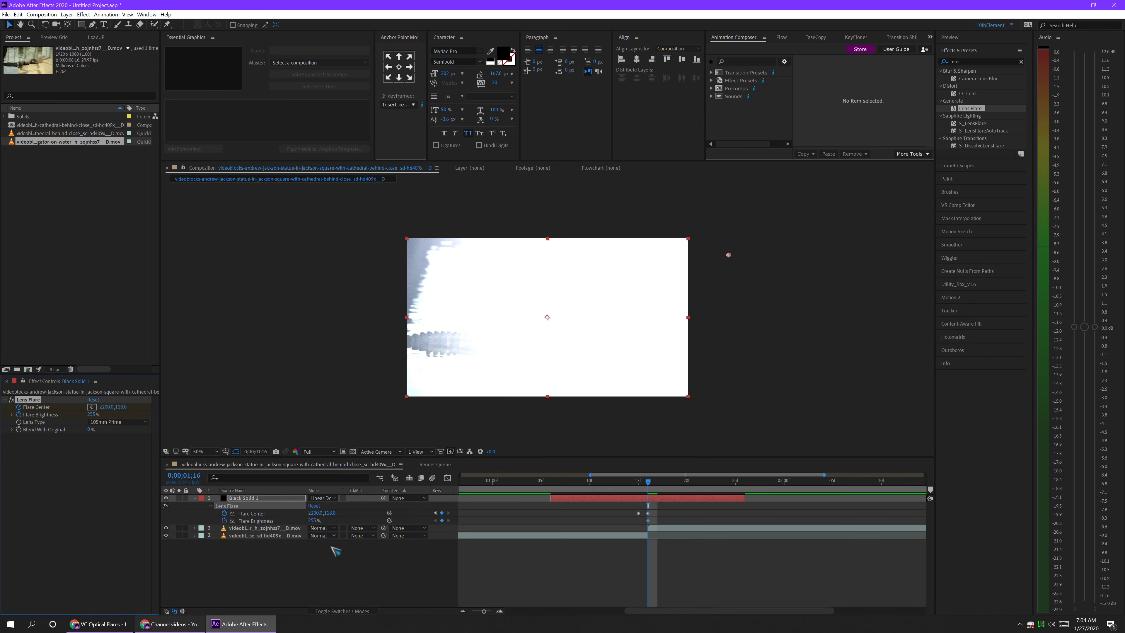
mouse_move(312, 521)
left_mouse_down()
mouse_move(273, 521)
mouse_move(305, 520)
left_mouse_up()
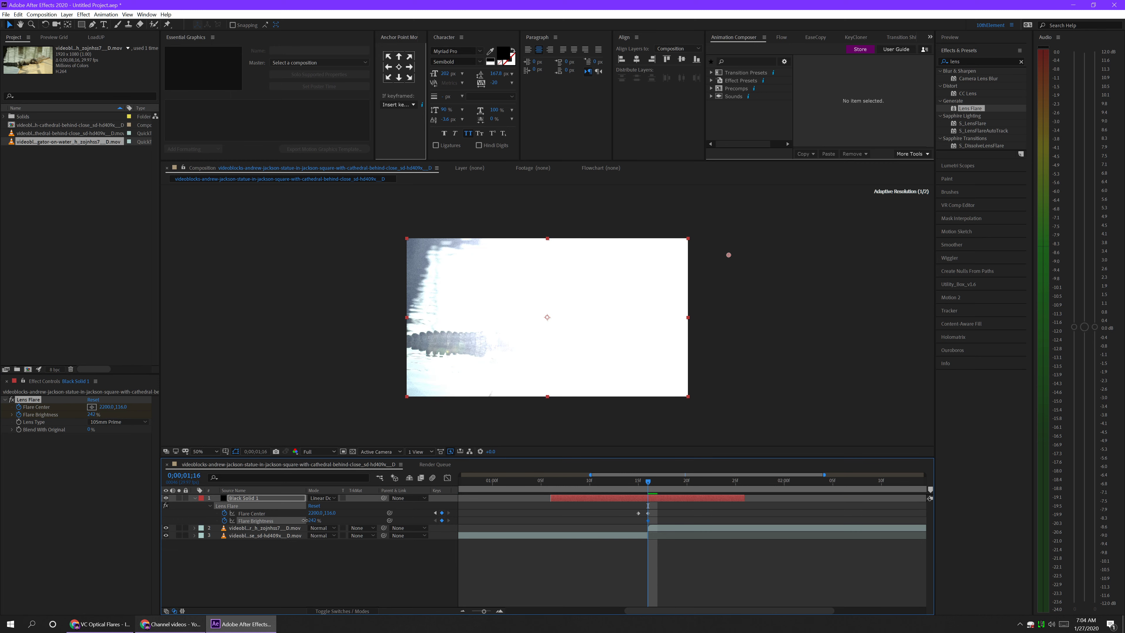
- Keyframe Flare Brightness at 0% at both 0;00;01;26 and 0;00;01;15
key("shift+Page_Down")
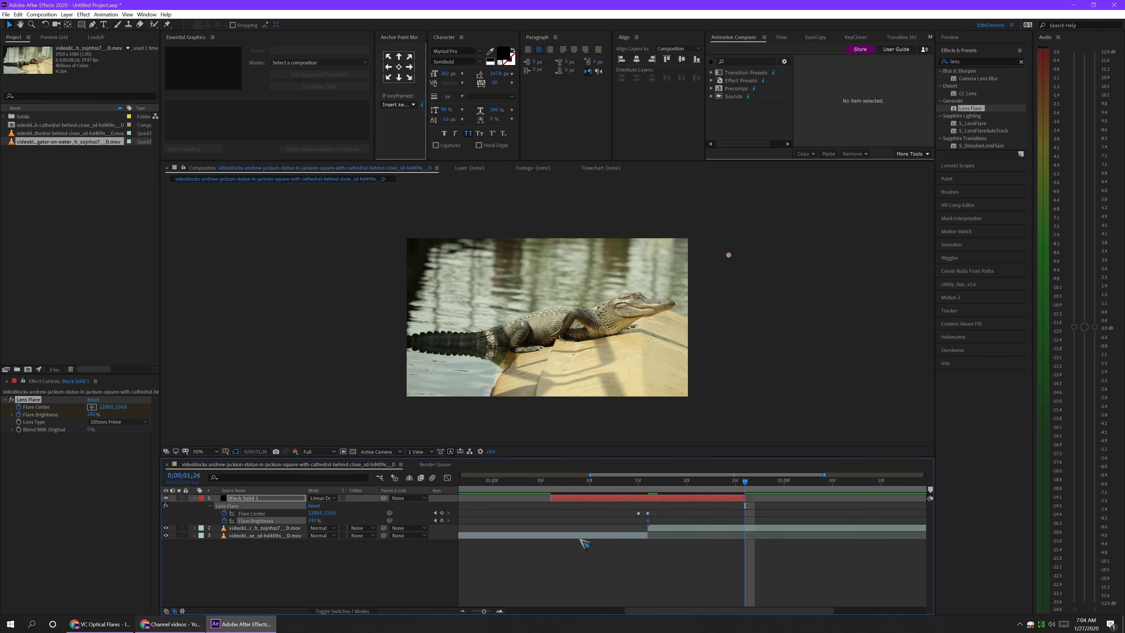
type("0")
key("Return")
left_click(640, 486)
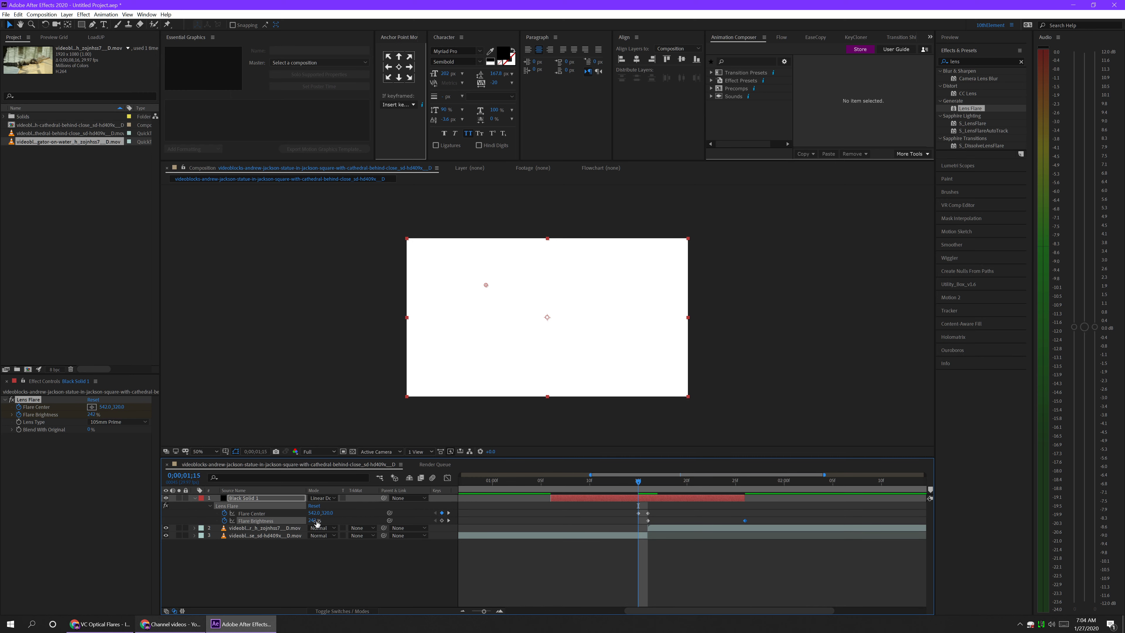
left_click_drag(314, 523, 71, 525)
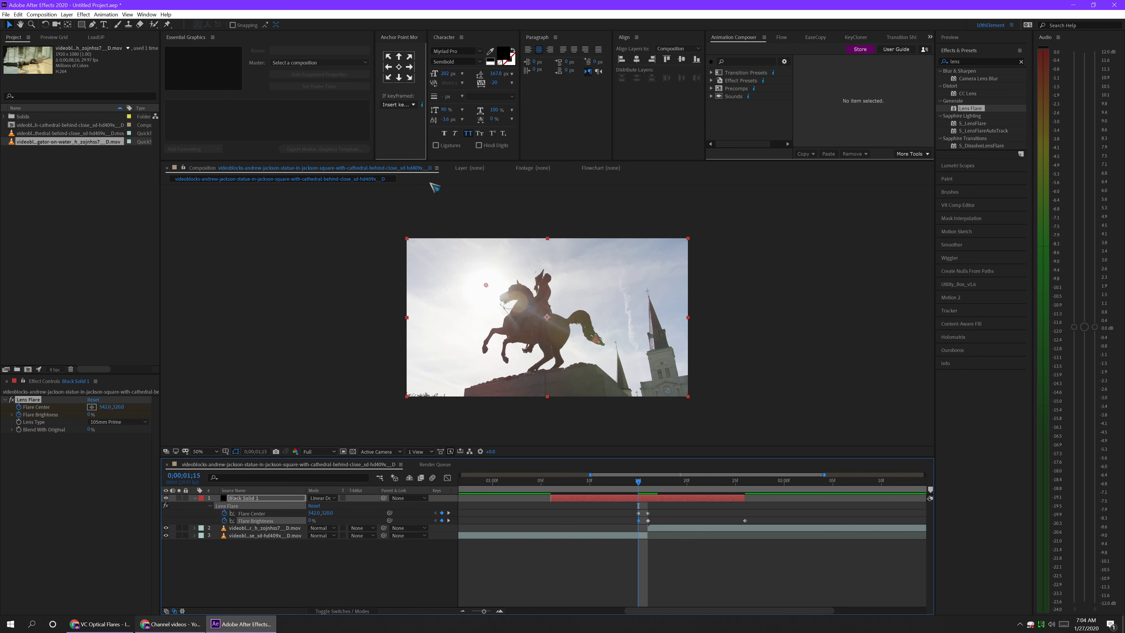
- Move the Flare Center to about 554, 348 at 0;00;01;15 and keyframe it at about 650, 338 at 0;00;01;06, following the sun
mouse_move(489, 286)
left_mouse_down()
mouse_move(527, 271)
mouse_move(489, 290)
left_mouse_up()
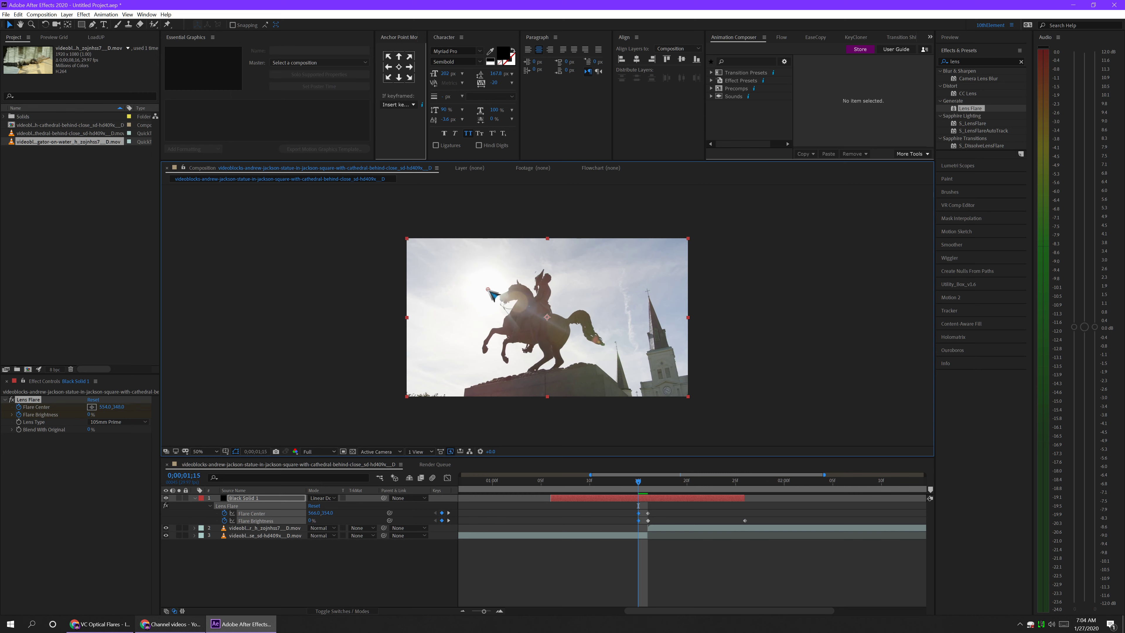
left_click(551, 484)
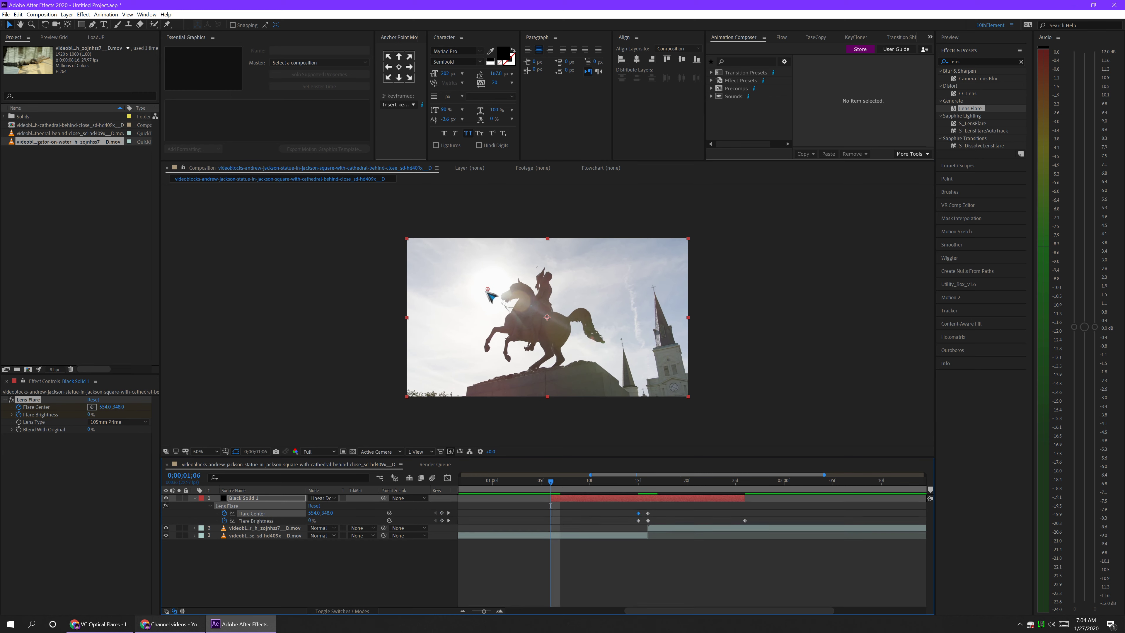
left_click_drag(487, 288, 502, 287)
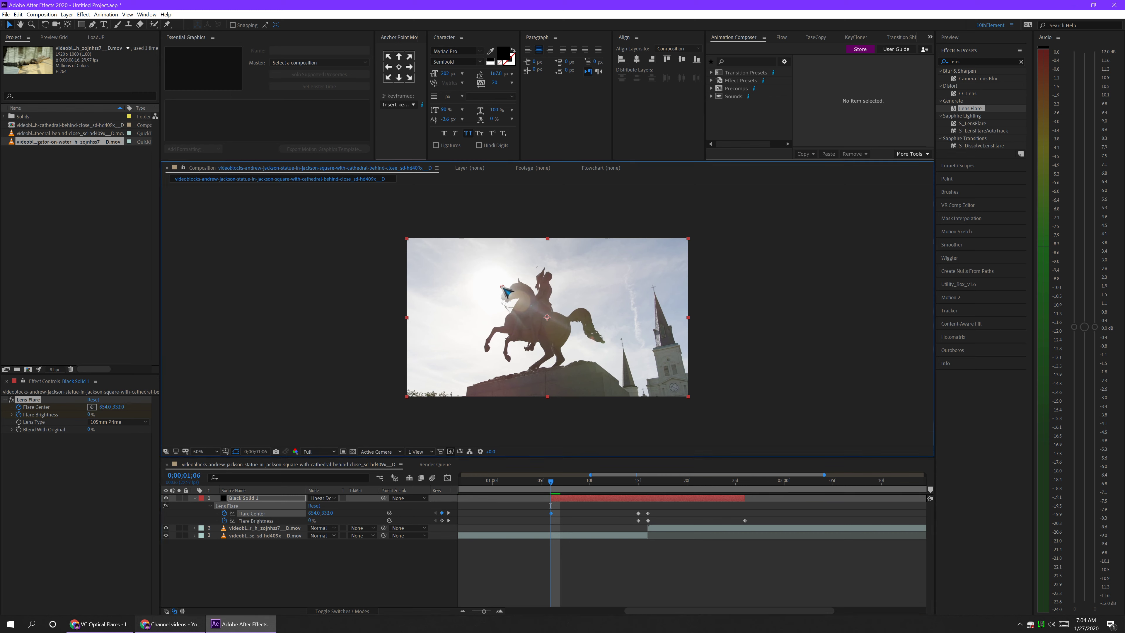
- Set the spatial interpolation of all Flare Center keyframes to Linear
left_click_drag(557, 480, 509, 522)
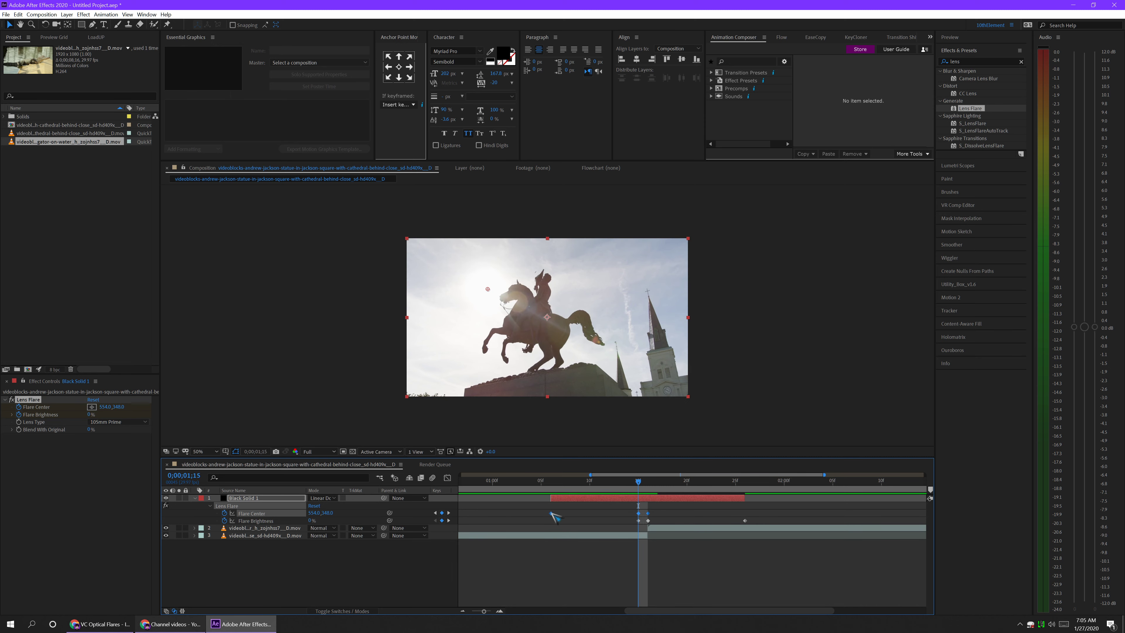
right_click(551, 514)
left_click(589, 482)
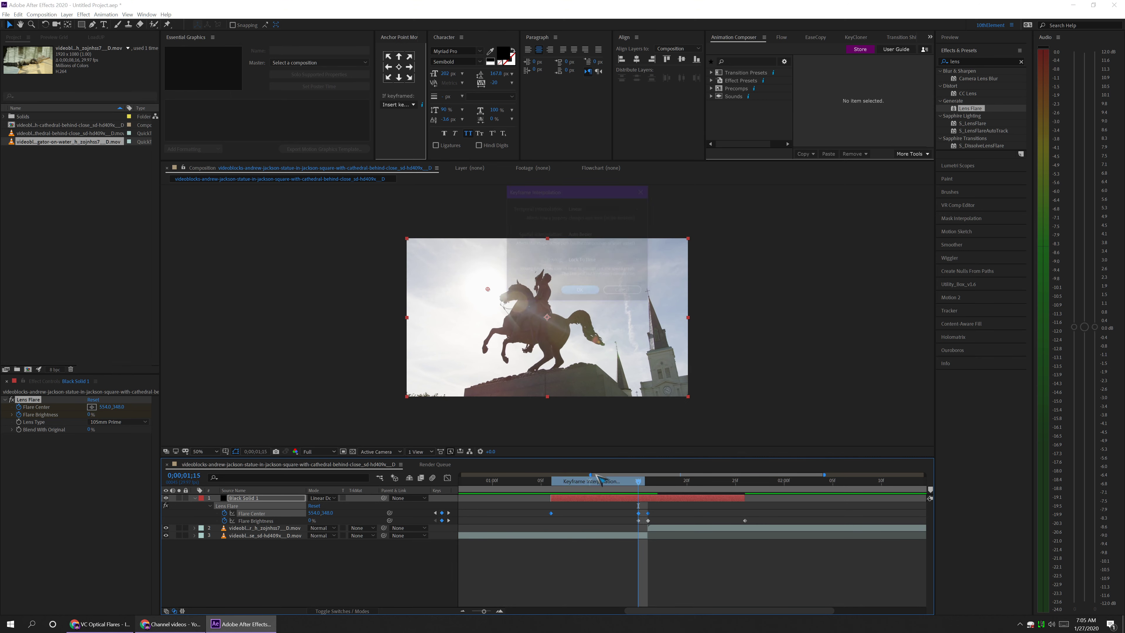
left_click(594, 234)
left_click(582, 255)
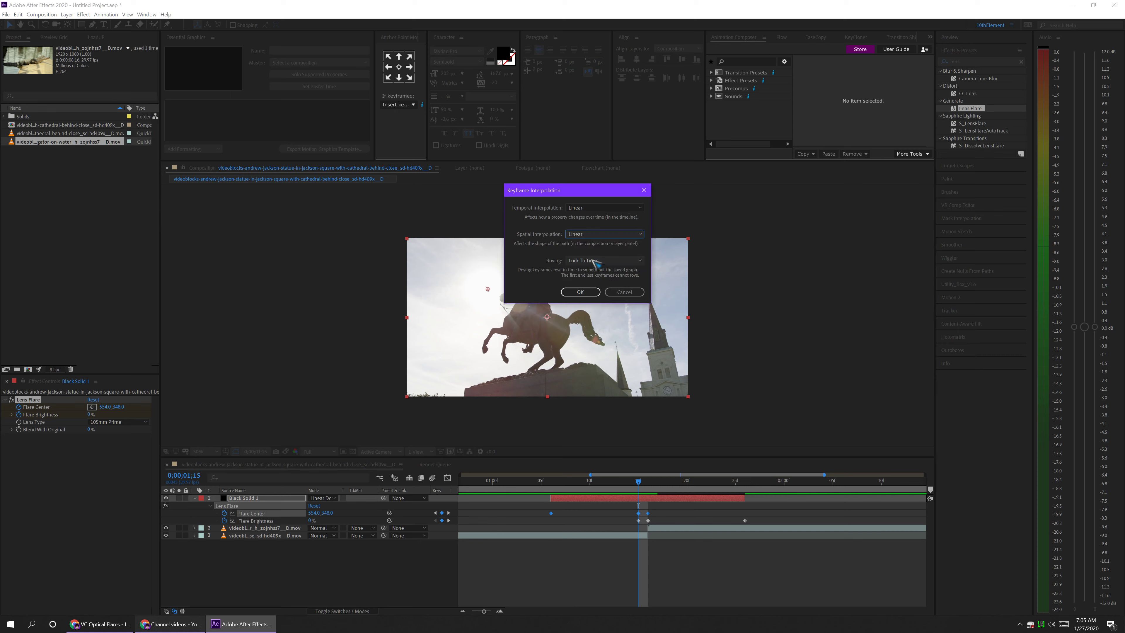
left_click(581, 291)
- Check the flare's motion up to the cut and add a 0% Flare Brightness keyframe at 0;00;01;06
key("j")
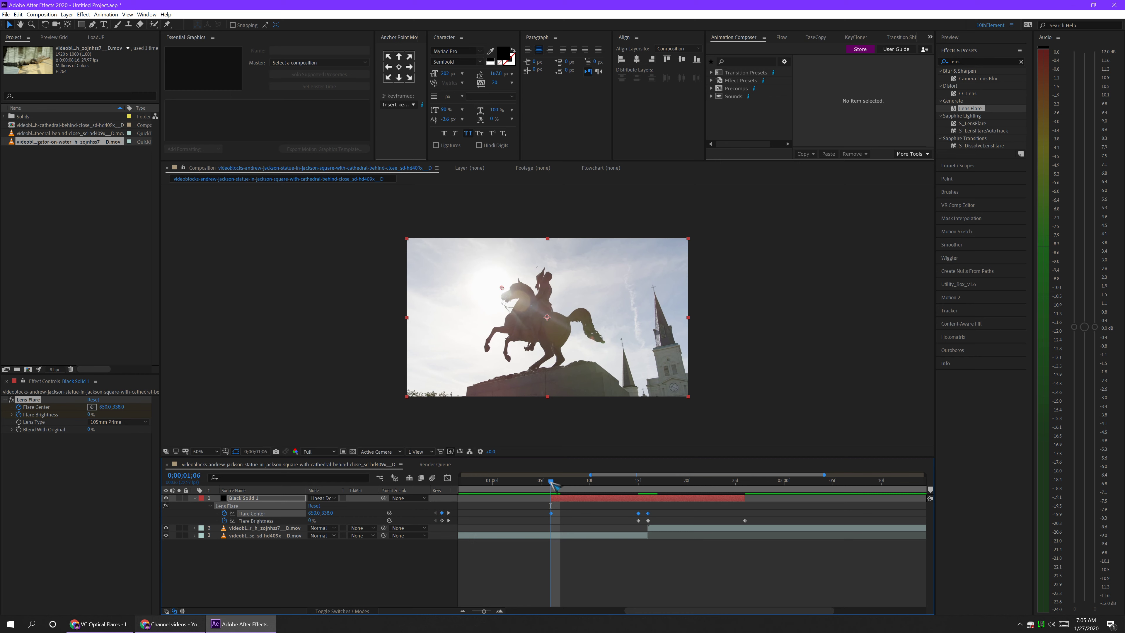
left_click_drag(554, 484, 638, 498)
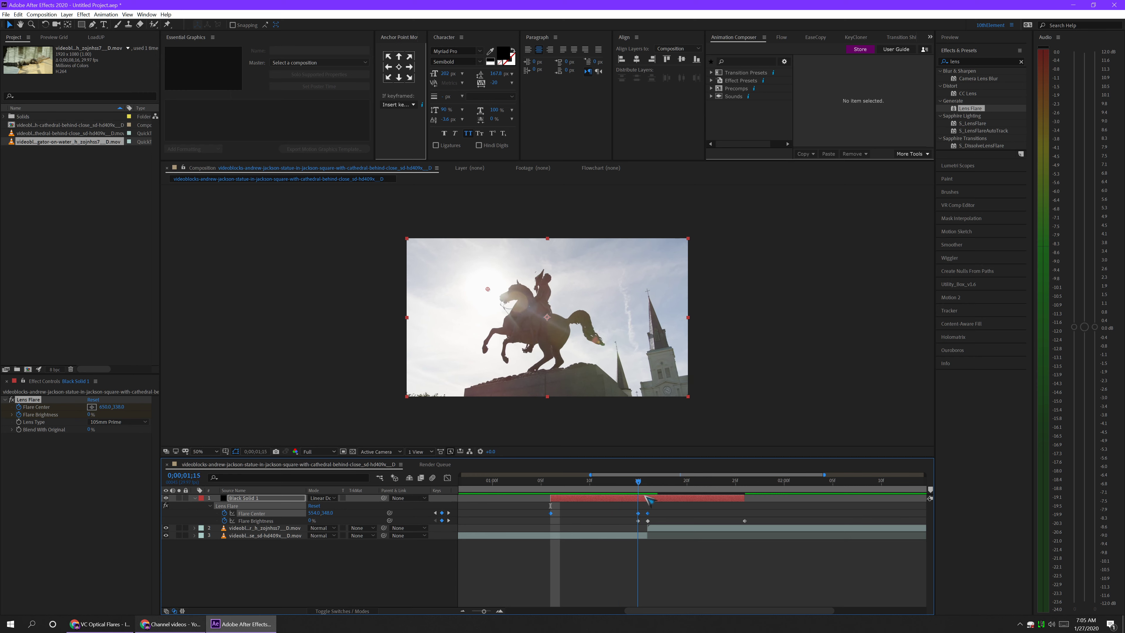
left_click_drag(649, 500, 648, 499)
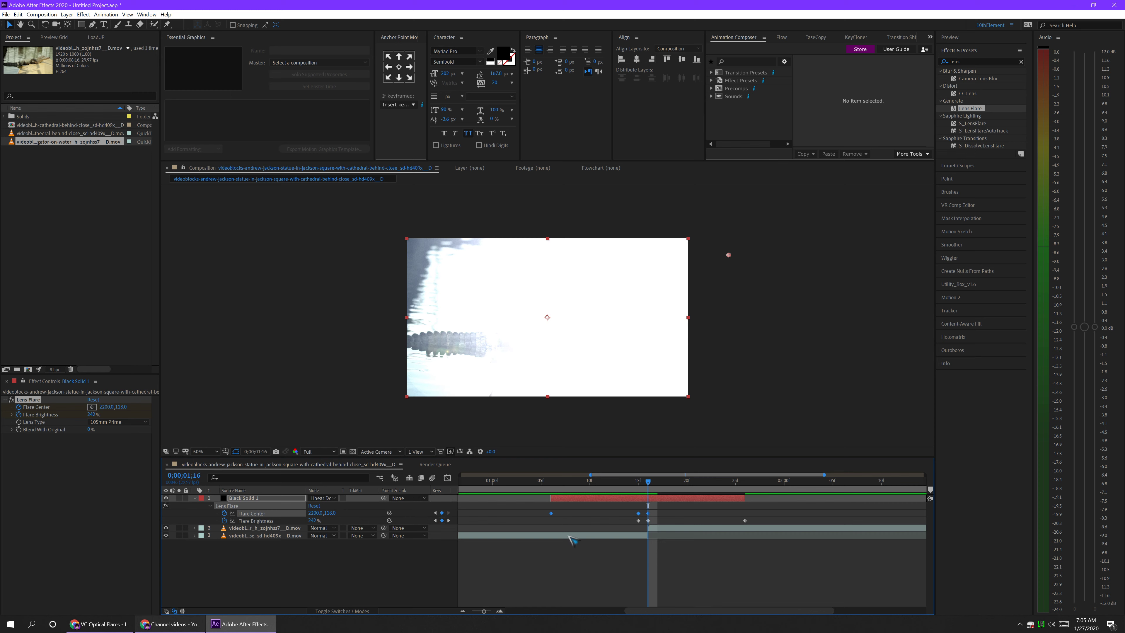
left_click(554, 483)
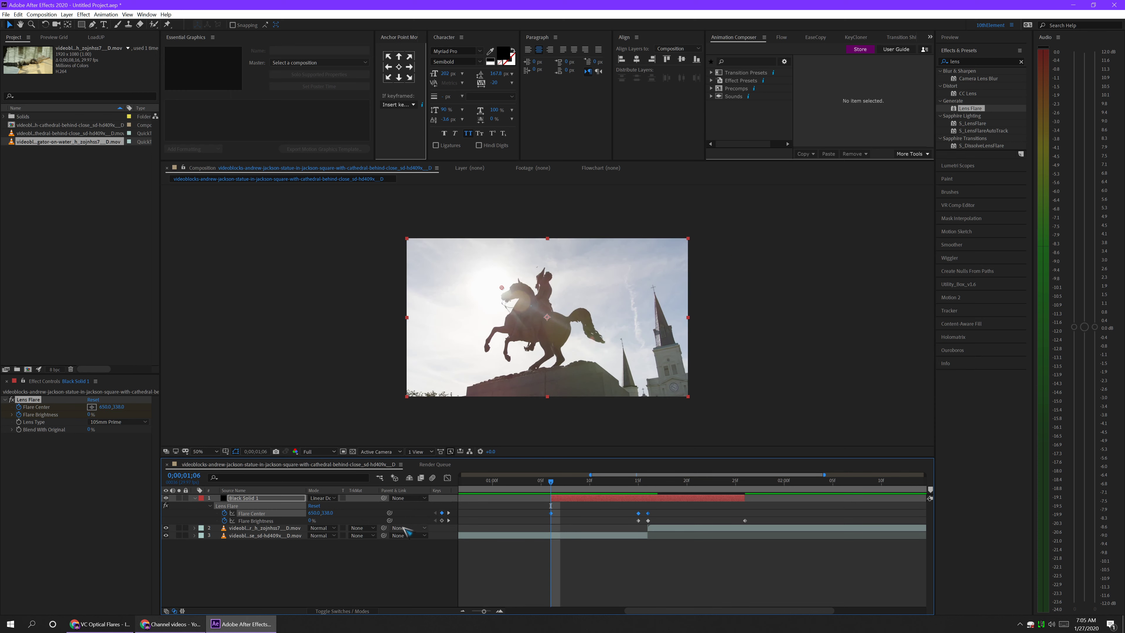
left_click(441, 520)
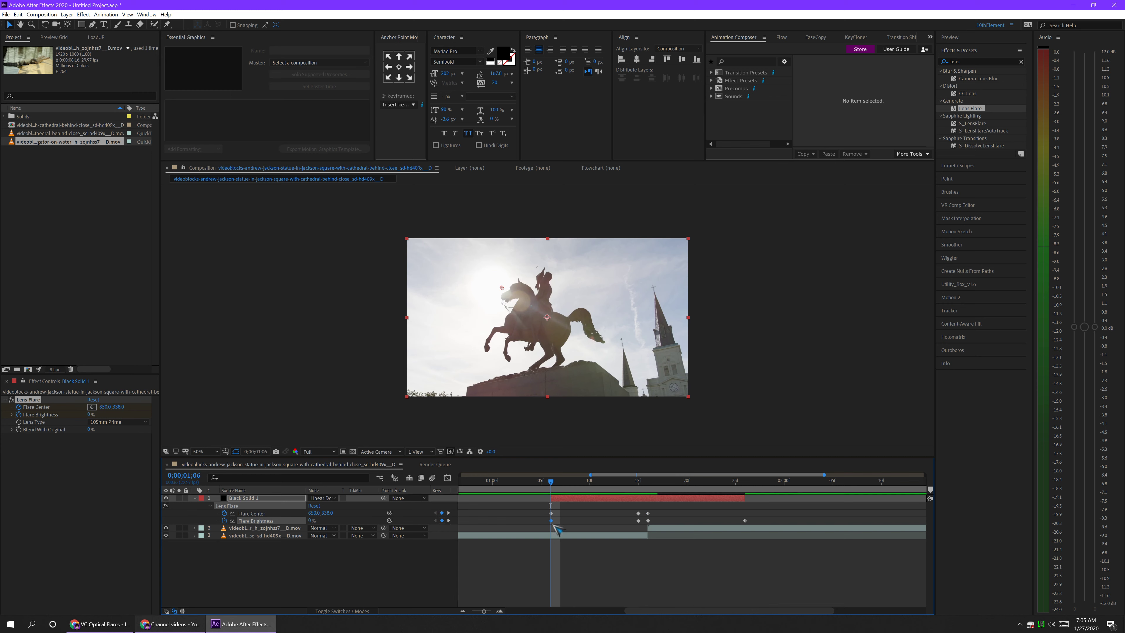
- Set Flare Brightness to about 230% at 0;00;01;16 and to about 200% at 0;00;01;15
left_click(744, 520)
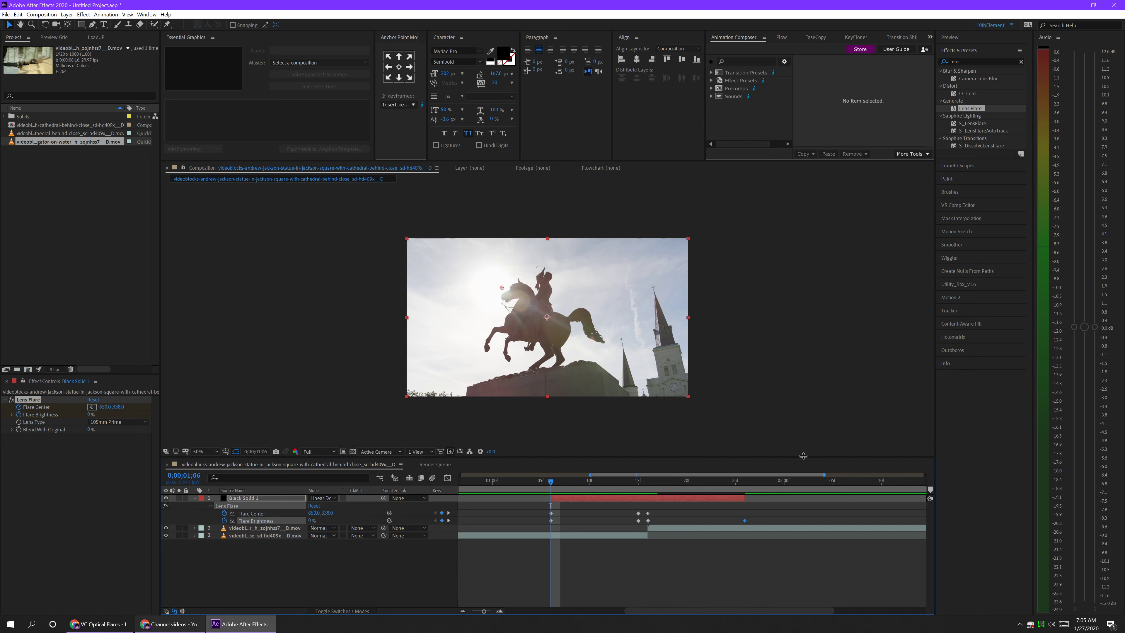
left_click(648, 482)
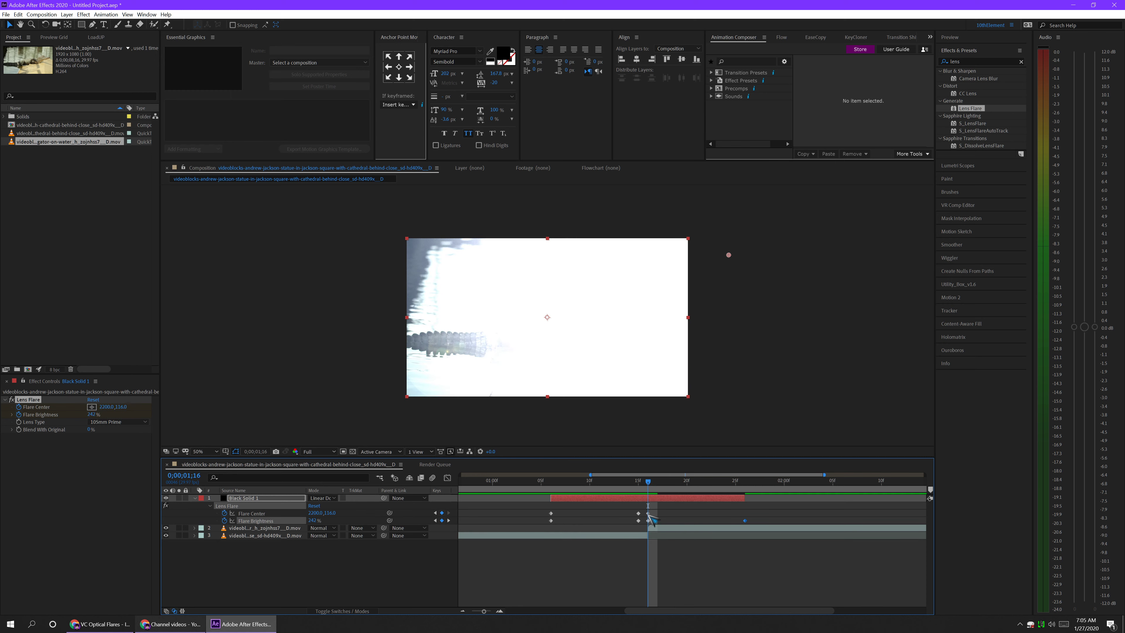
mouse_move(312, 520)
left_mouse_down()
mouse_move(277, 520)
mouse_move(309, 519)
left_mouse_up()
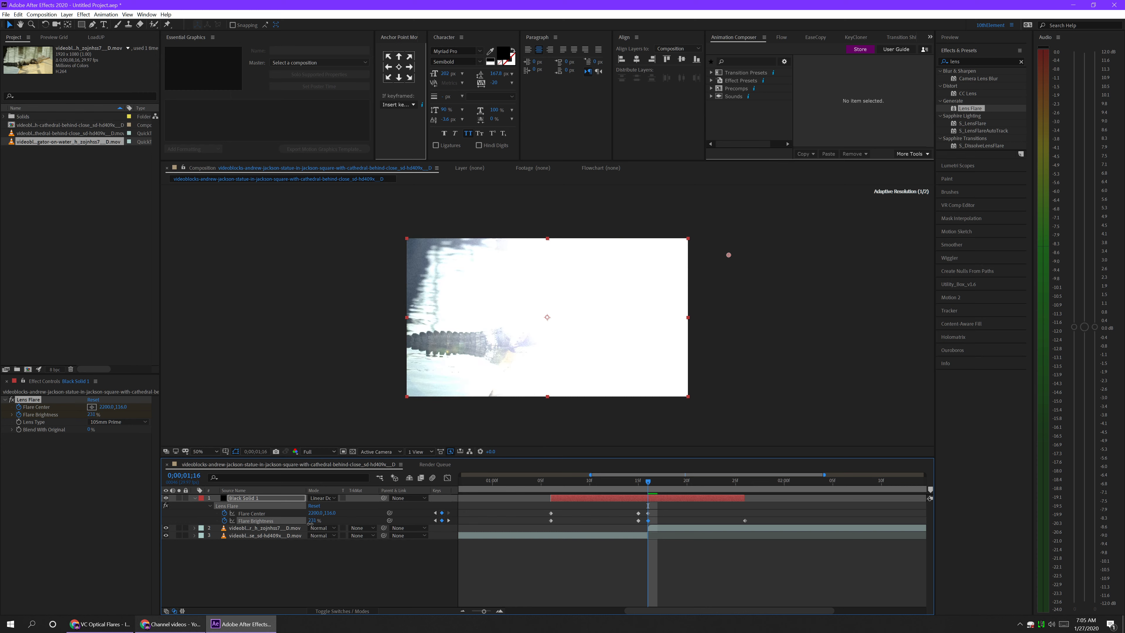
key("Page_Up")
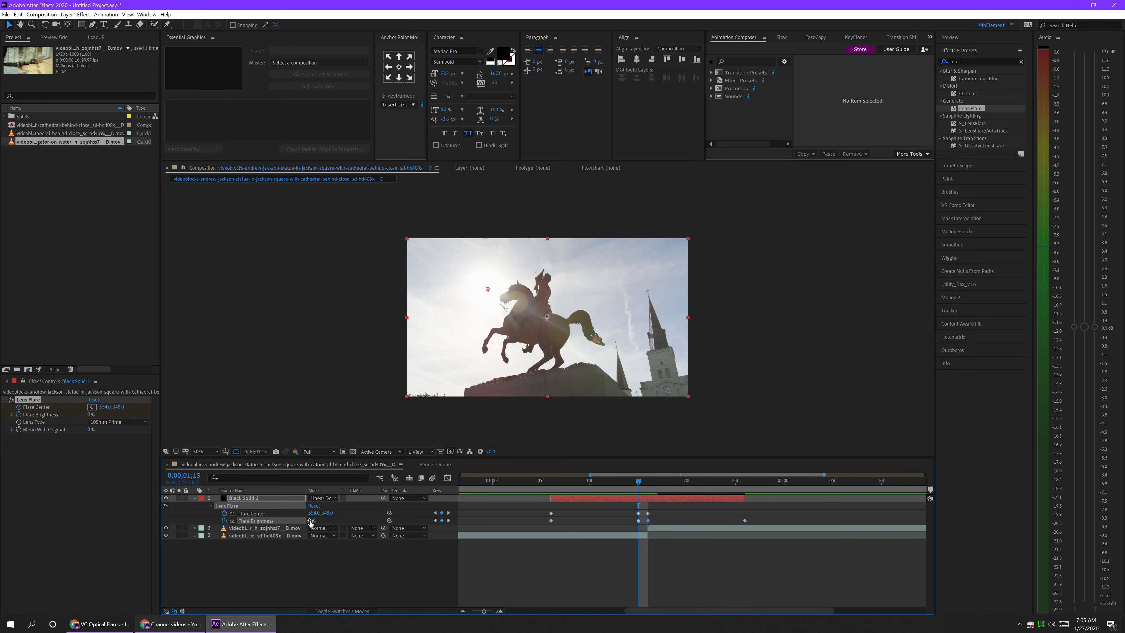
left_click_drag(313, 520, 384, 521)
left_click(660, 588)
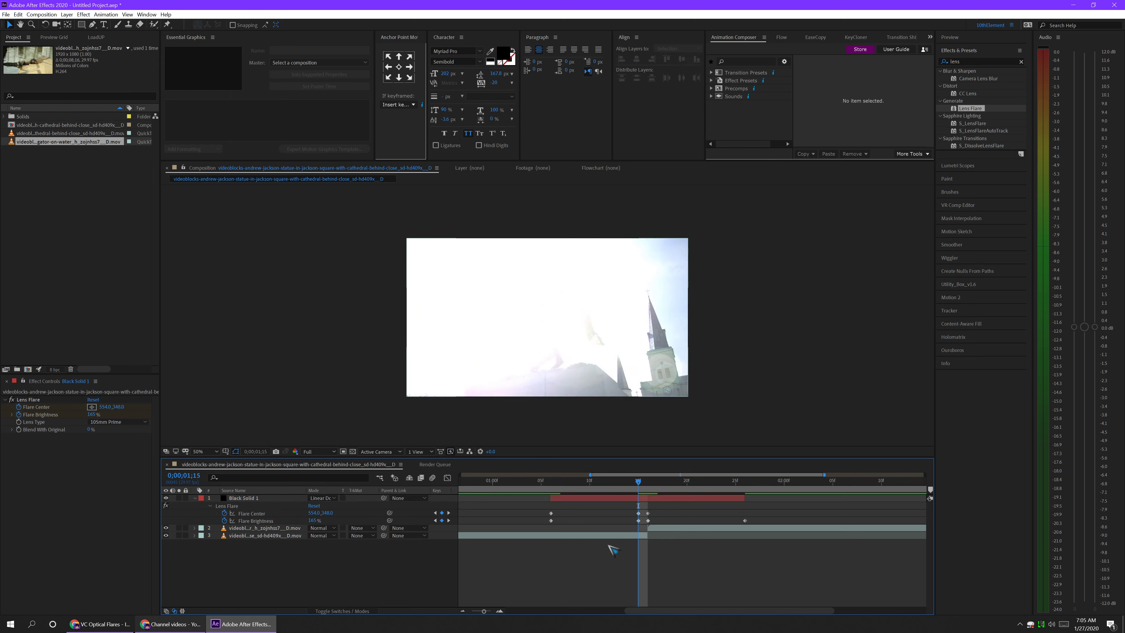
- Preview the lens flare transition from the start of the composition
key("minus")
left_click_drag(537, 481, 396, 493)
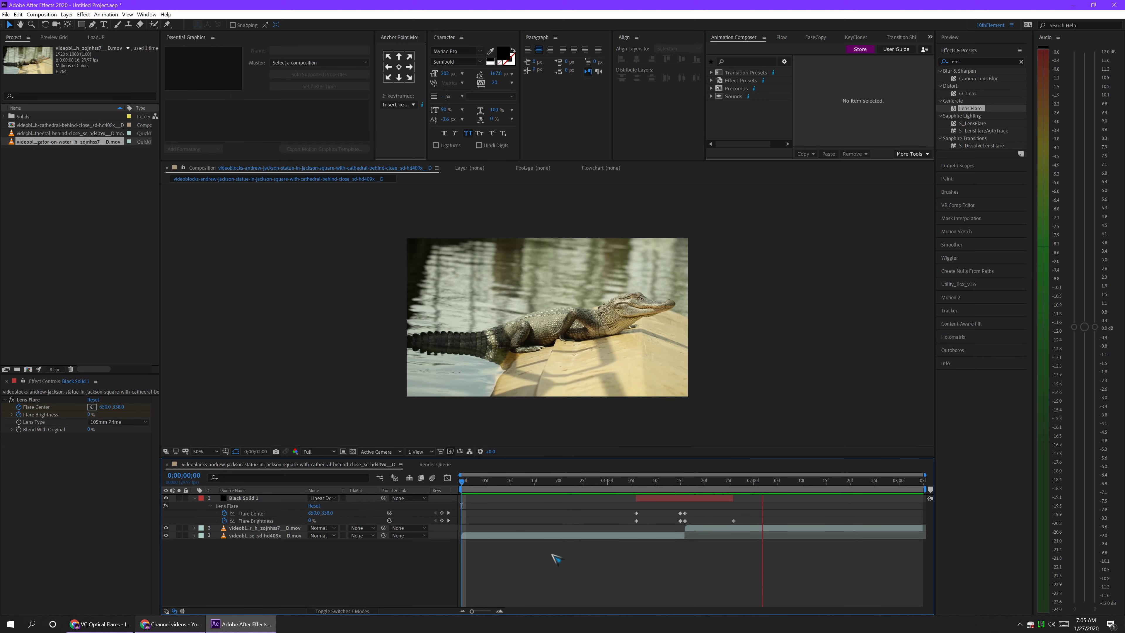
key("space")
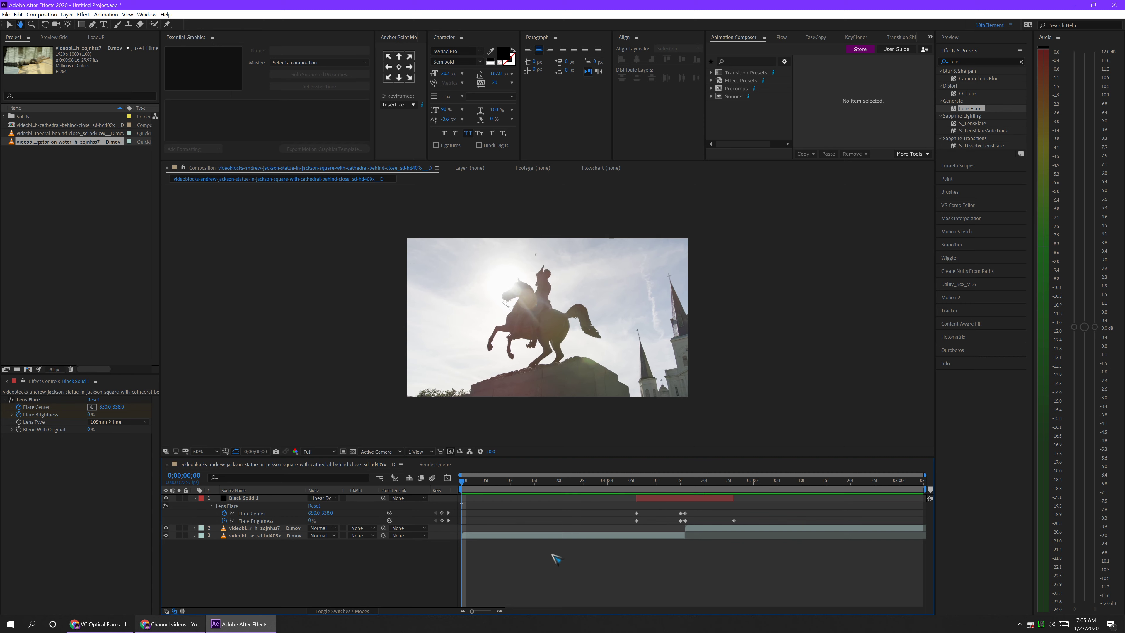
key("space")
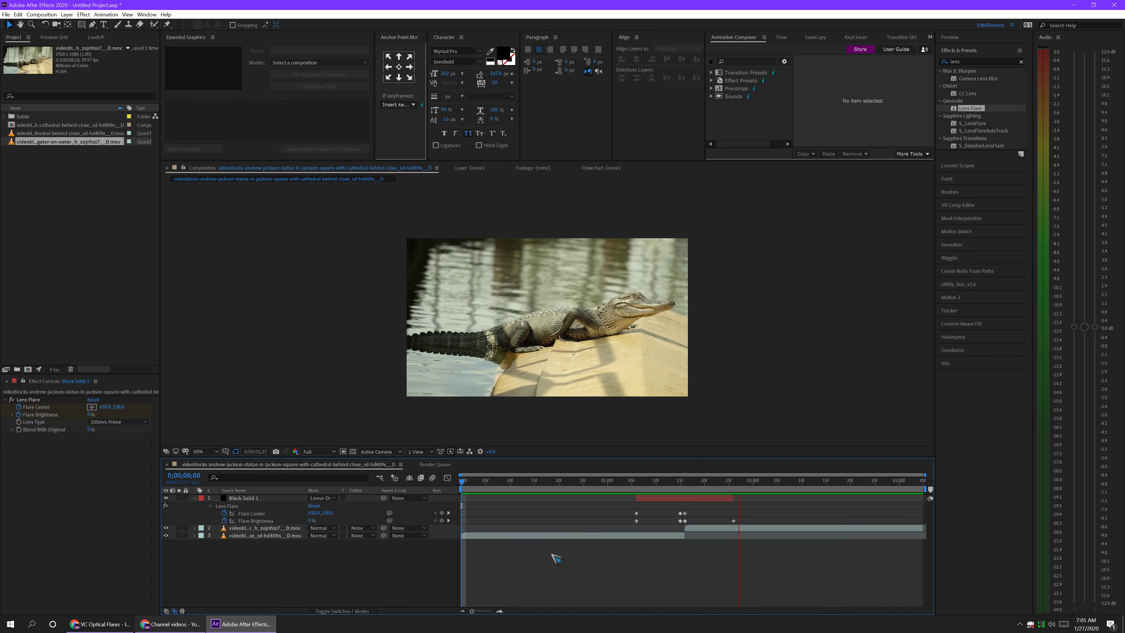